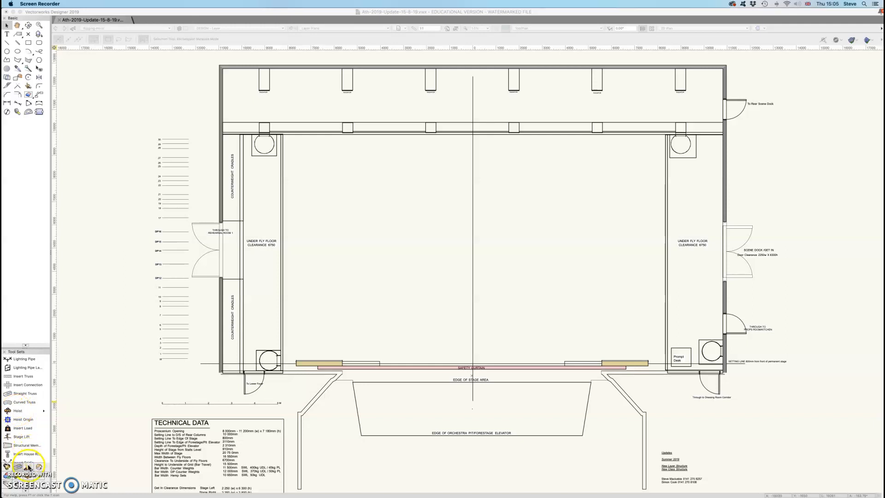
Step: Activate the Hoist tool with the Hoist 1/2 Ton Chain Master Down symbol from the Chain Hoist Symbols library
left_click(18, 410)
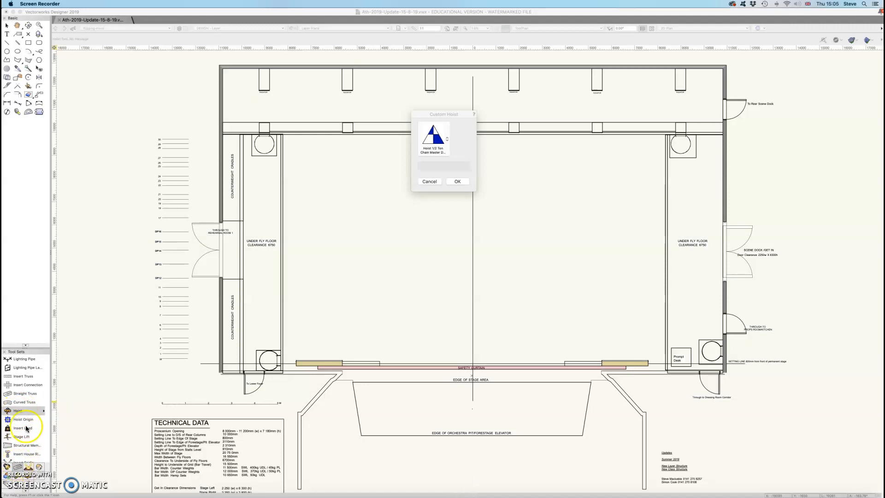
left_click(446, 139)
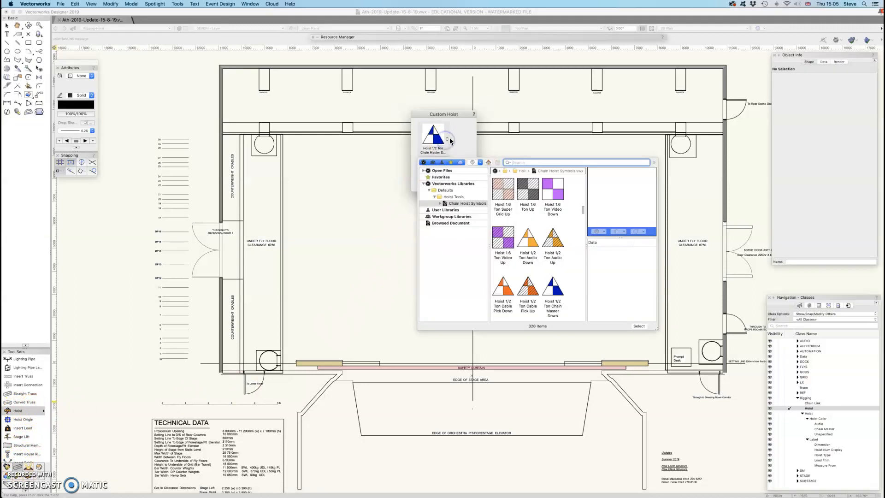
scroll(530, 254, "down", 2)
left_click(442, 188)
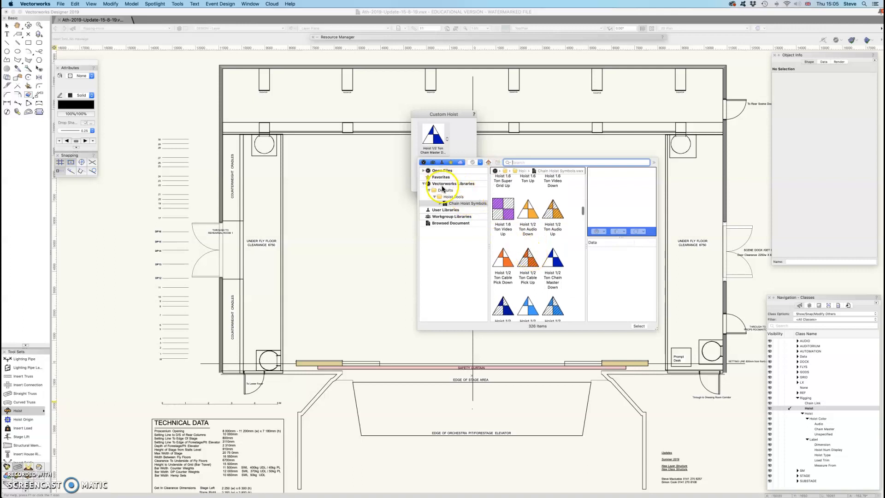
scroll(530, 253, "down", 1)
scroll(532, 257, "down", 1)
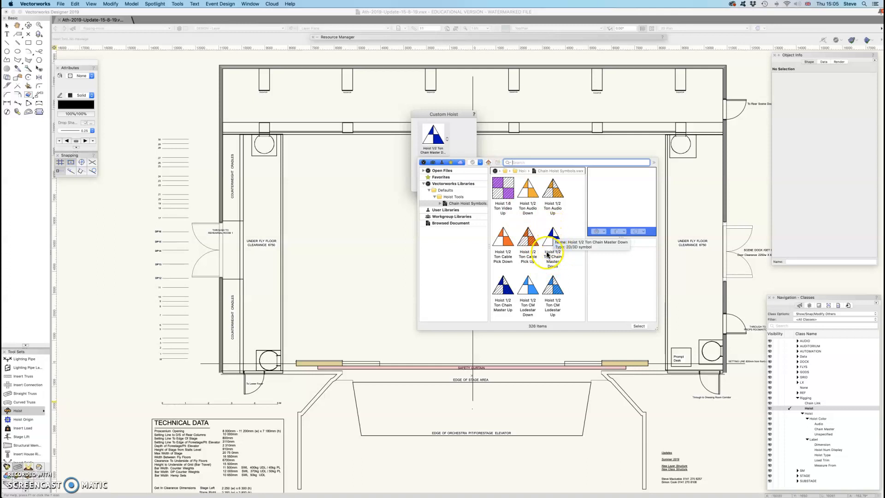
left_click(636, 325)
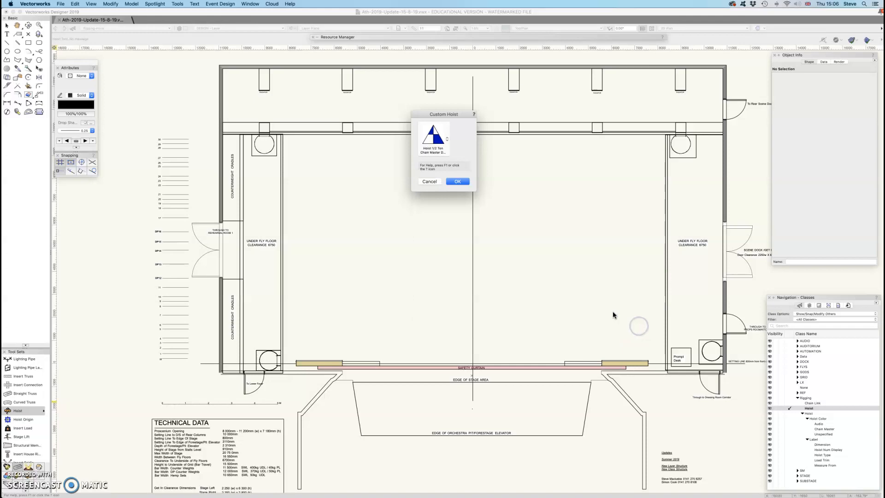
left_click(458, 181)
Step: Place an unrotated hoist on the stage plan, about 2.7 m right of the centre line
left_click(535, 229)
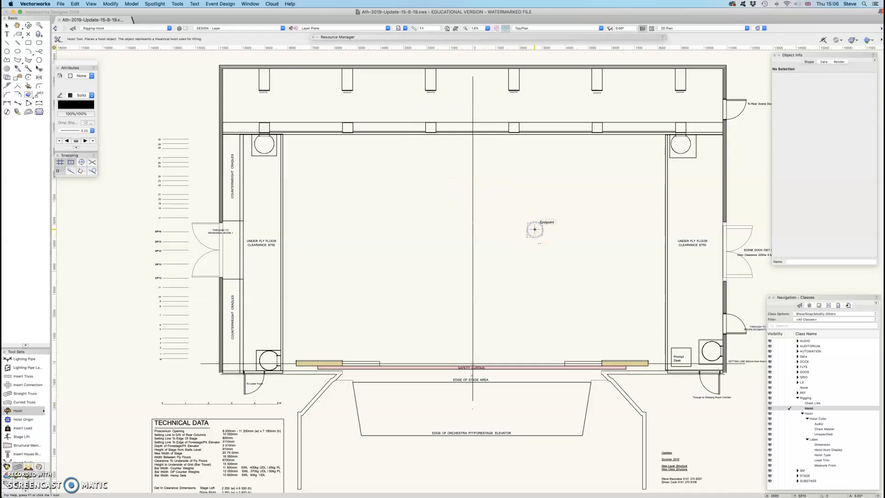
left_click(448, 181)
scroll(537, 242, "up", 3)
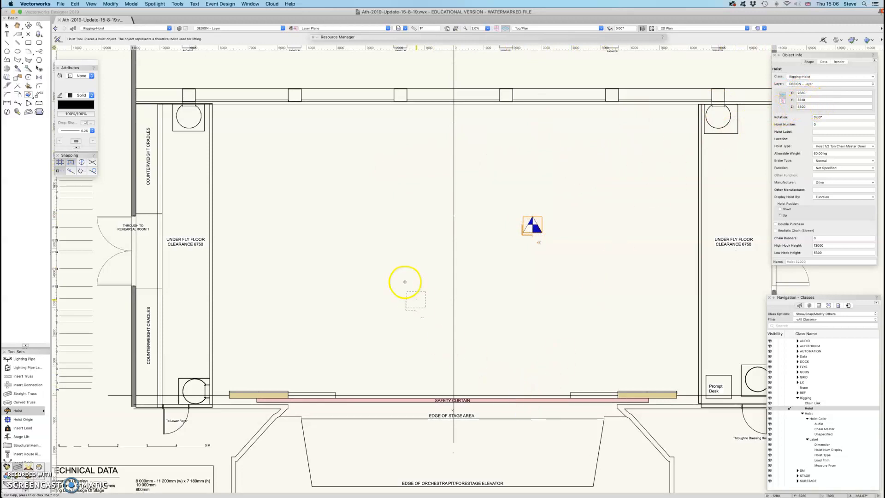
Step: Place a second hoist about 3.5 m left of the centre line, rotated -180°
left_click(351, 248)
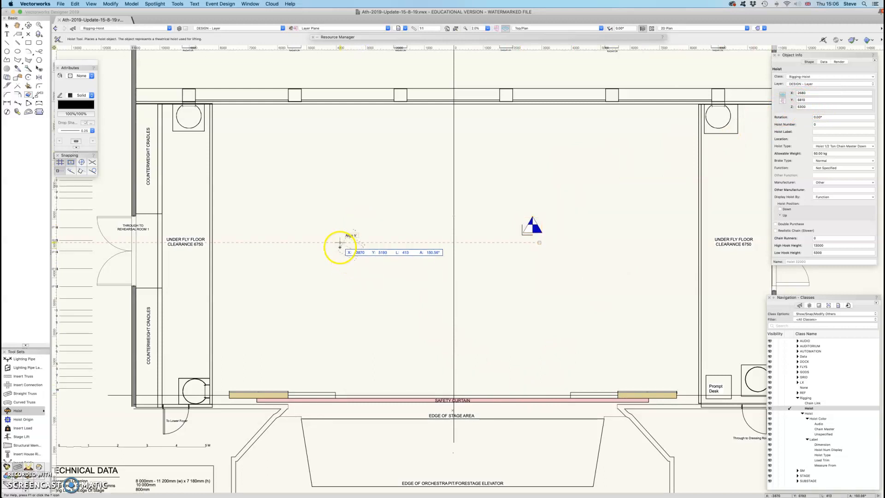
left_click(340, 248)
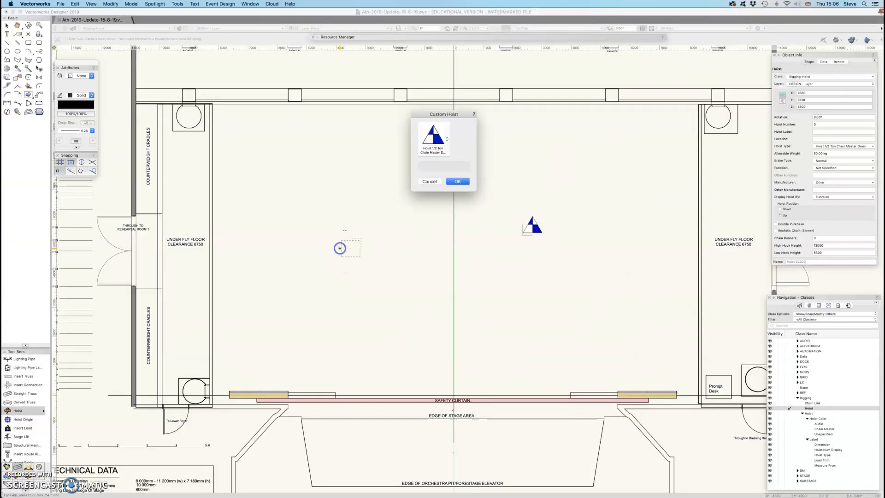
left_click(459, 180)
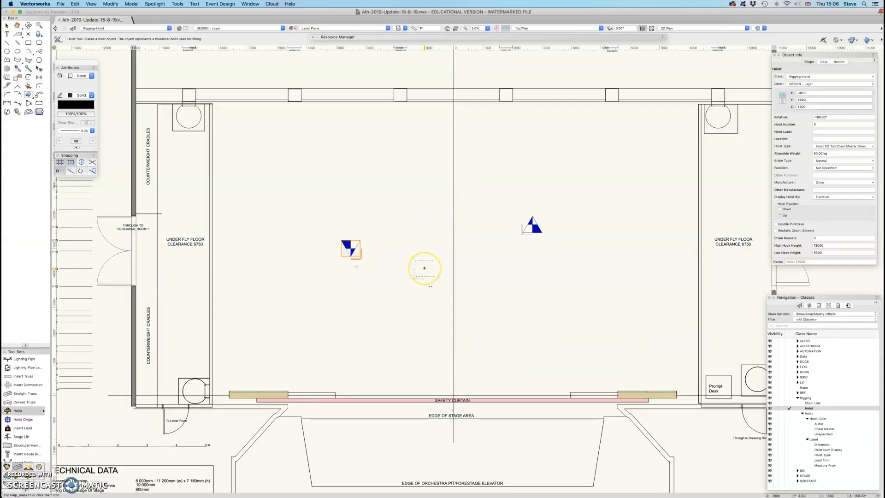
Step: Place an unrotated hoist about 3.6 m left of the centre line in place of the rotated one
left_click(349, 236)
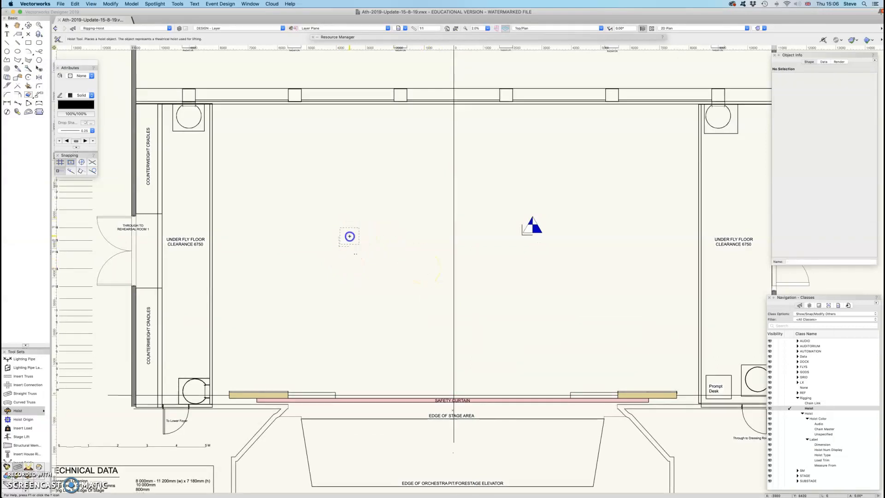
left_click(349, 237)
left_click(455, 181)
scroll(800, 98, "down", 1)
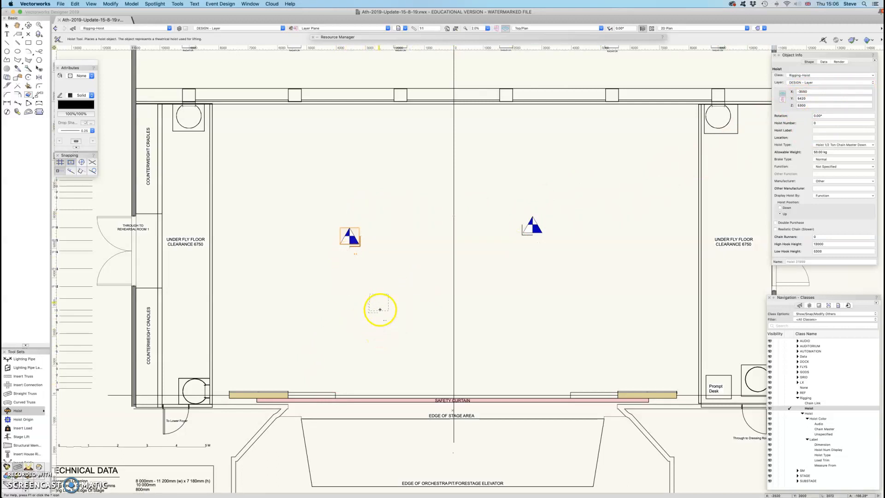
Step: Examine the left hoist's label text at close range and check the layer scale display option
scroll(352, 252, "up", 4)
scroll(353, 254, "up", 4)
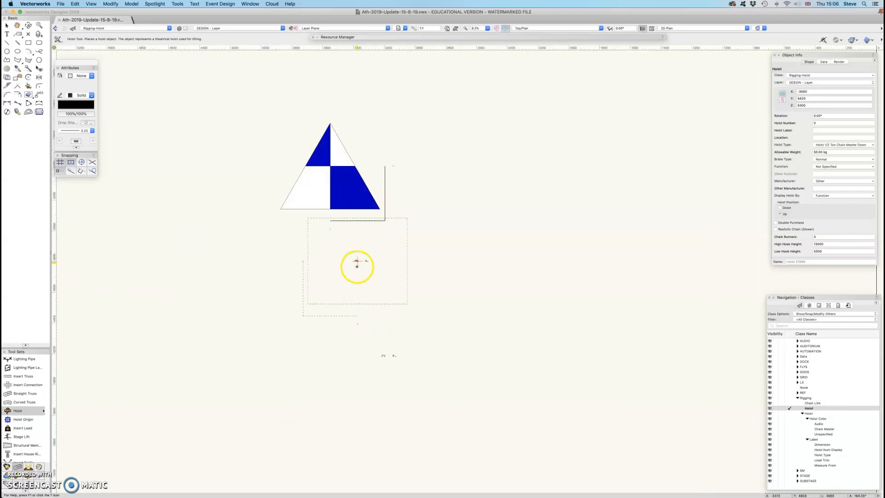
scroll(411, 142, "up", 4)
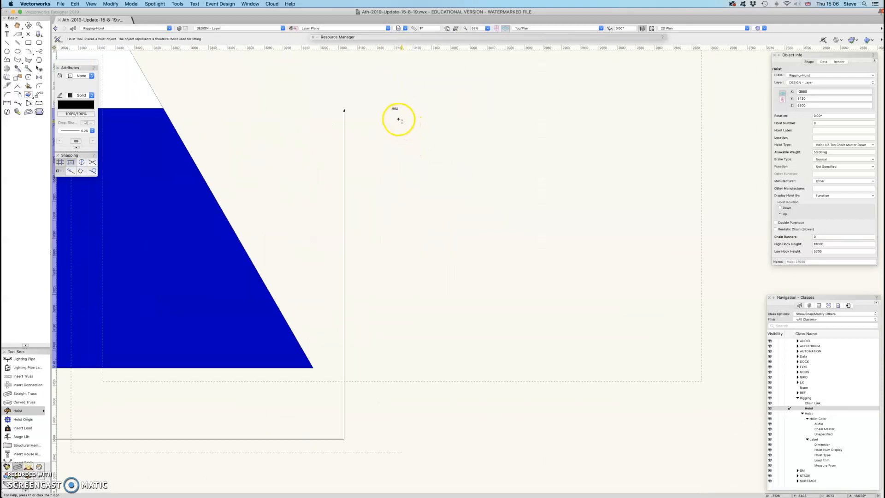
scroll(391, 119, "down", 8)
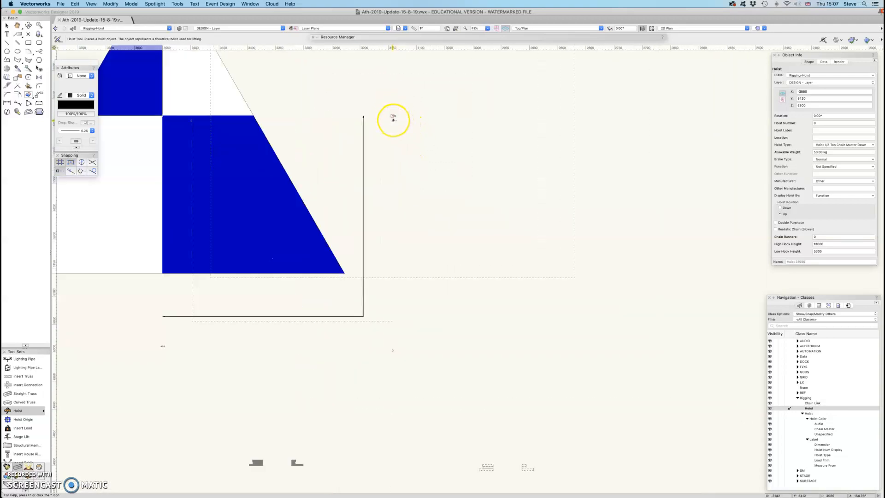
scroll(393, 120, "down", 3)
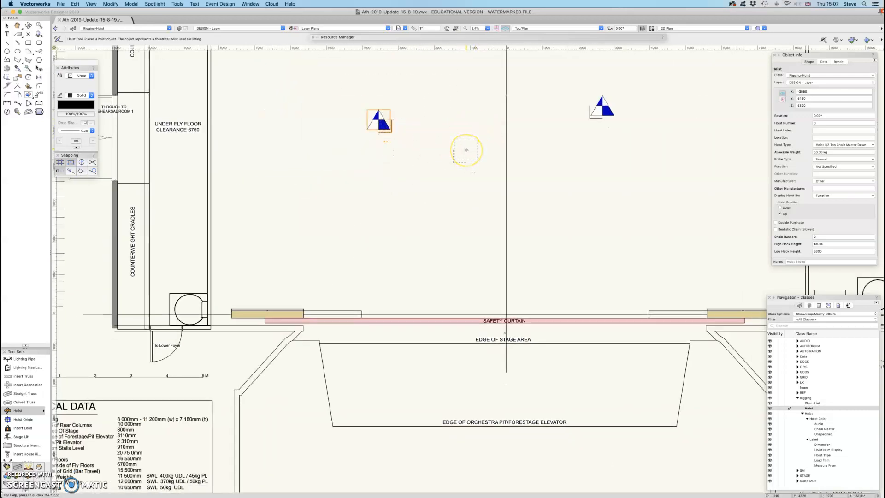
middle_click_drag(475, 136, 434, 209)
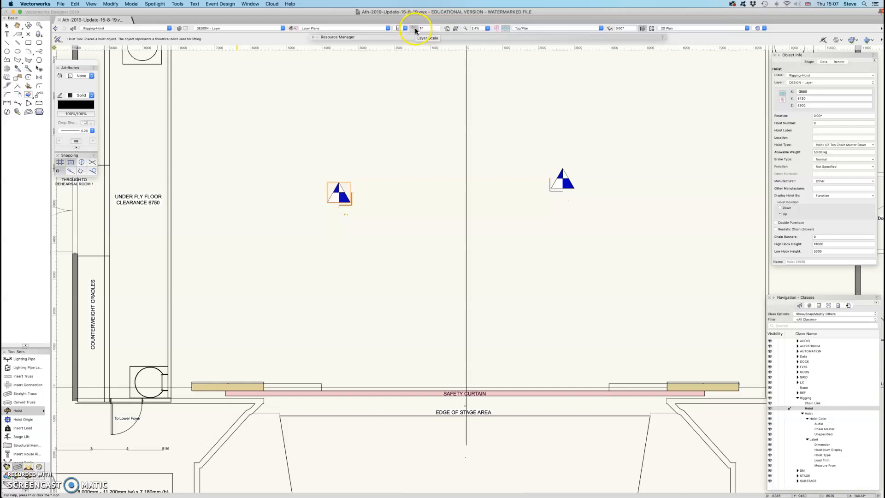
left_click(881, 30)
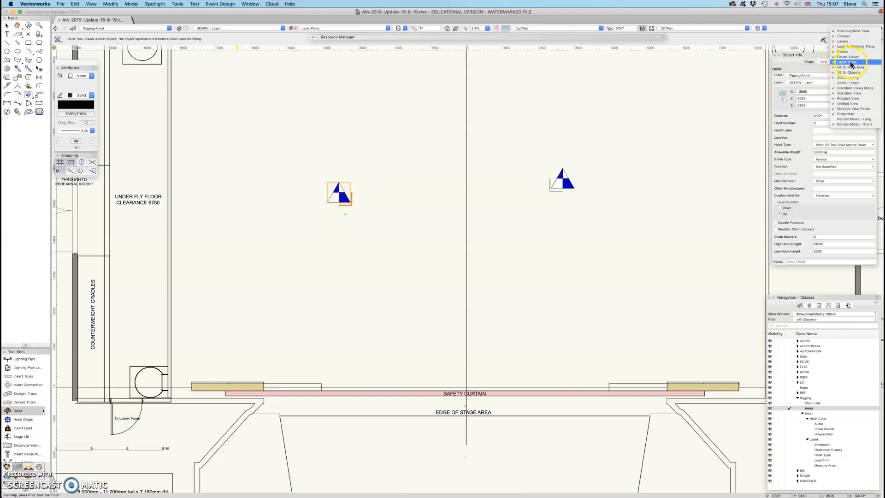
left_click(513, 20)
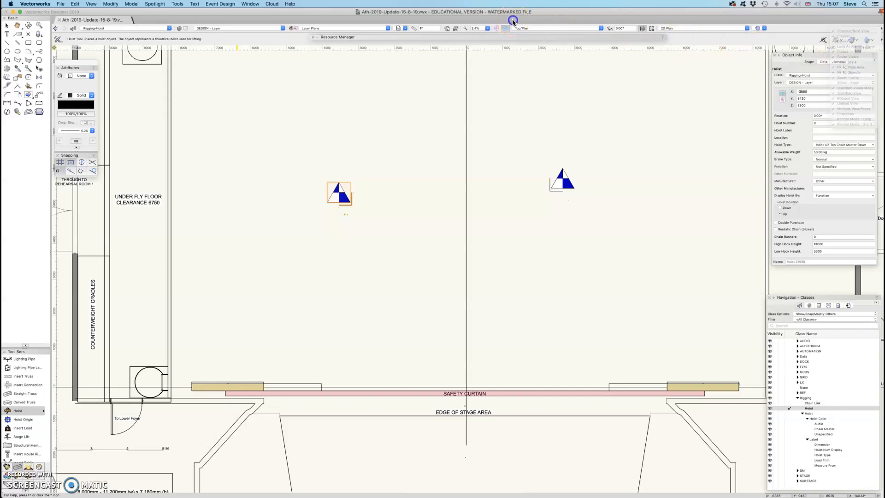
Step: Set the scale of all design layers, from DESIGN - Layer to LX - FOH Catwalks, to 1:25
left_click(179, 28)
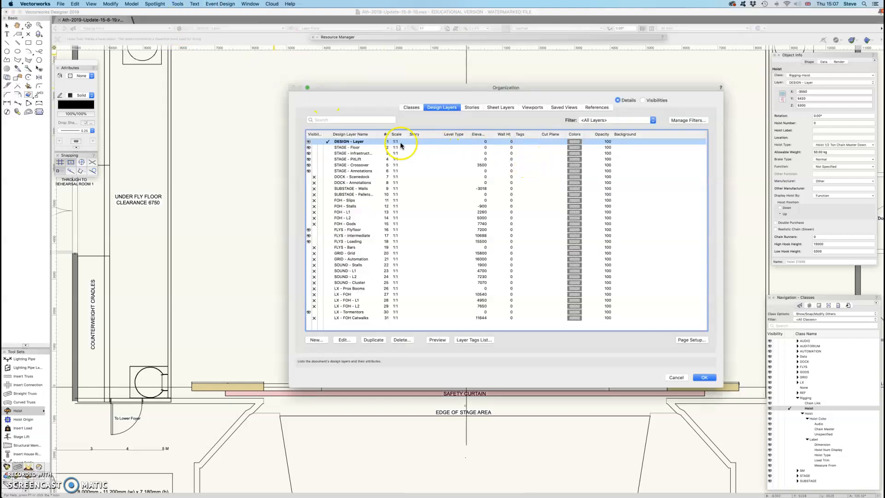
left_click(382, 318, "shift")
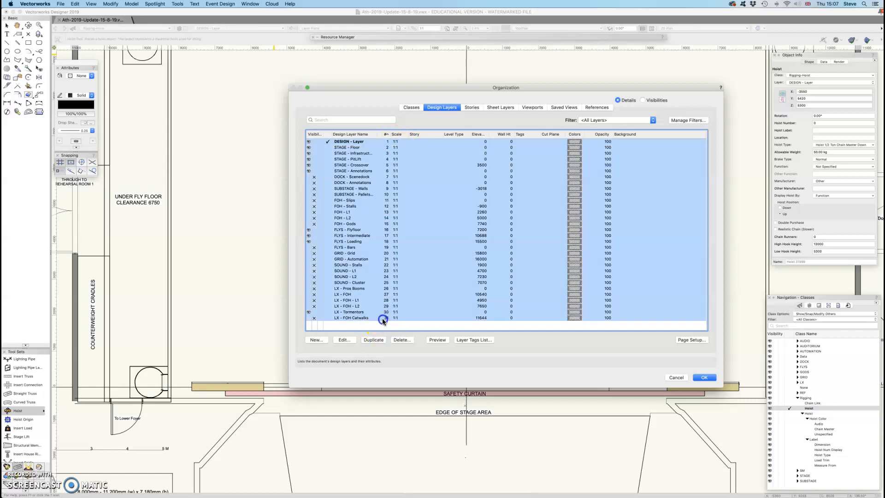
left_click(345, 341)
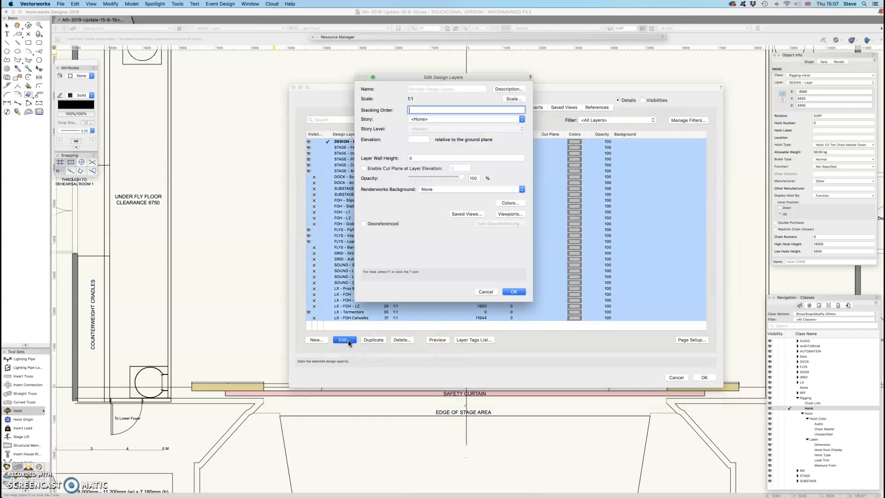
left_click(515, 98)
left_click(489, 136)
left_click(527, 231)
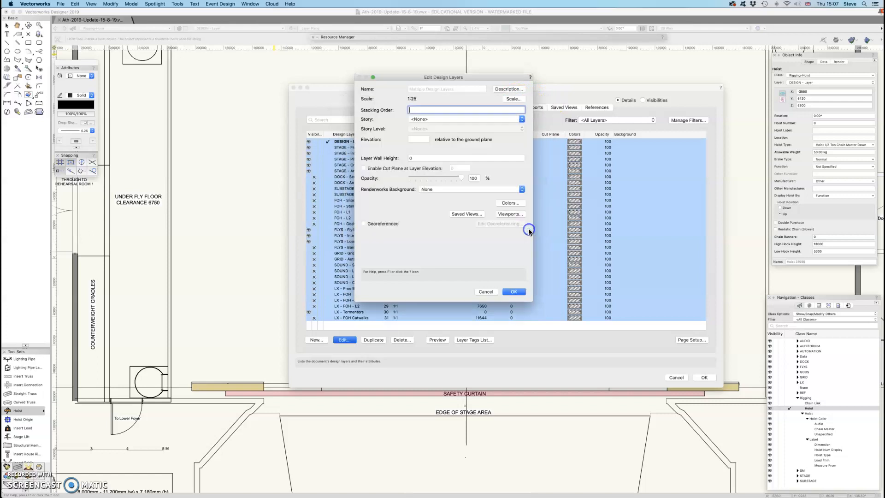
left_click(515, 291)
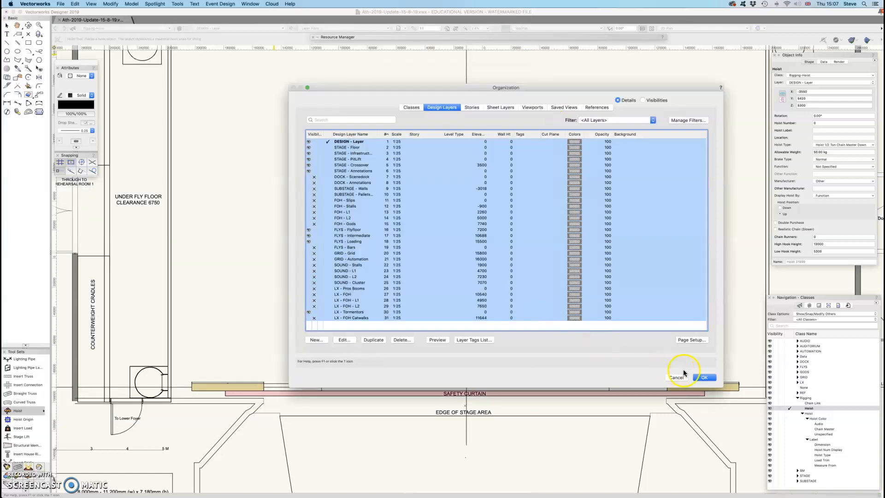
left_click(705, 378)
Step: Examine the existing left hoist and its label at the new layer scale
scroll(480, 248, "up", 3)
scroll(481, 248, "up", 6)
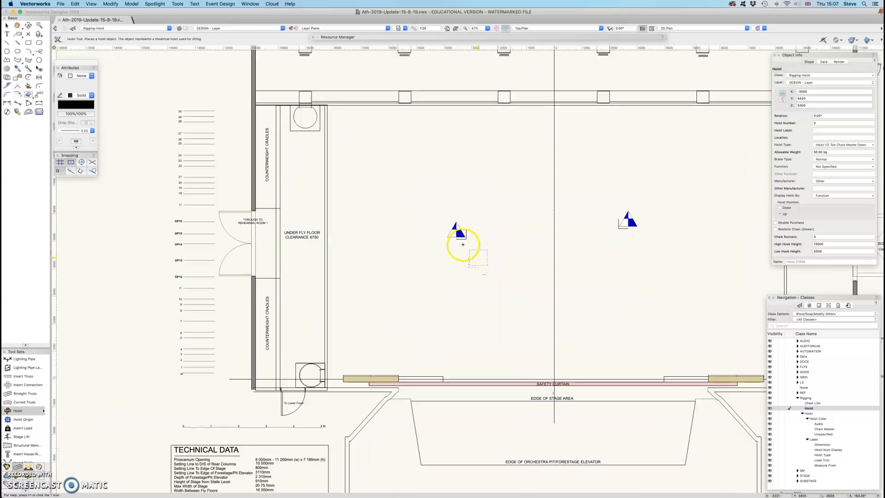
scroll(462, 245, "up", 2)
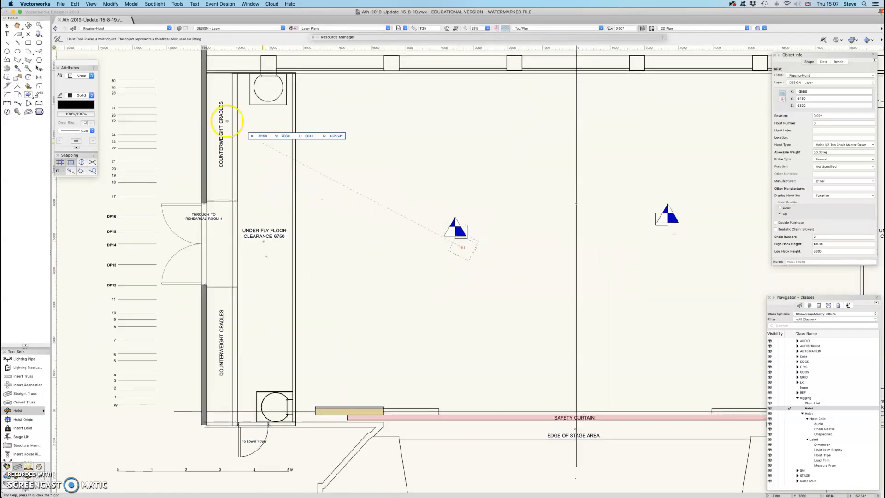
left_click(6, 25)
scroll(458, 233, "up", 4)
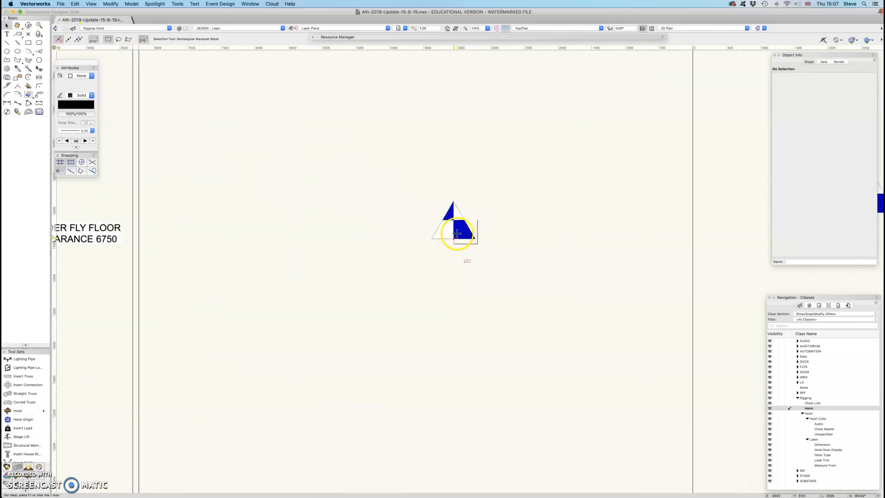
left_click(479, 233)
scroll(481, 233, "down", 5)
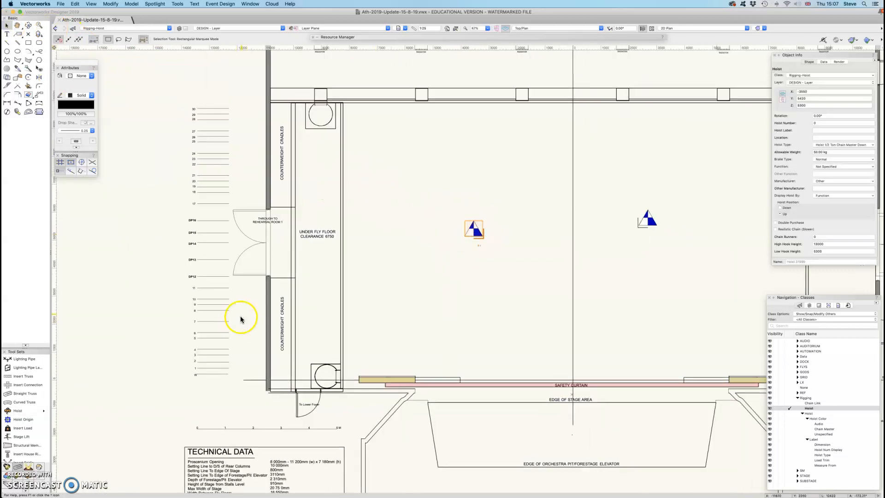
Step: Place a new Hoist 1/2 Ton Chain Master Down between the left hoist and the centre line, slightly further upstage
double_click(17, 410)
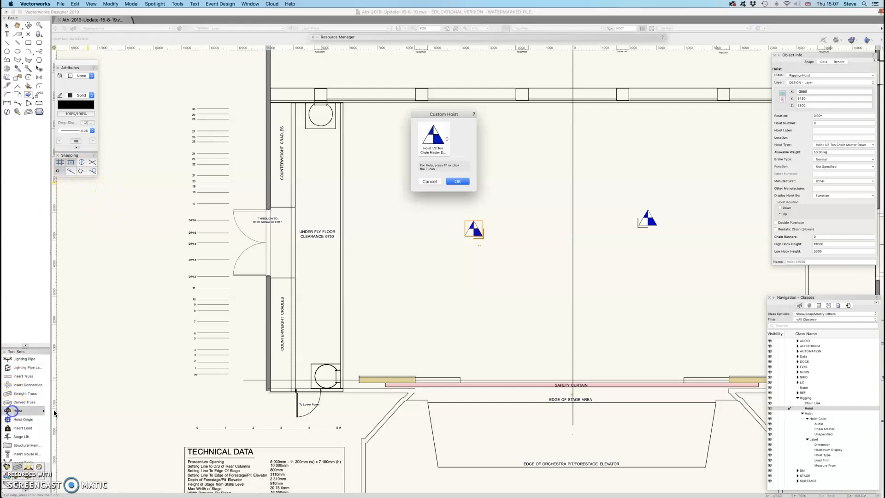
left_click(458, 181)
left_click(509, 194)
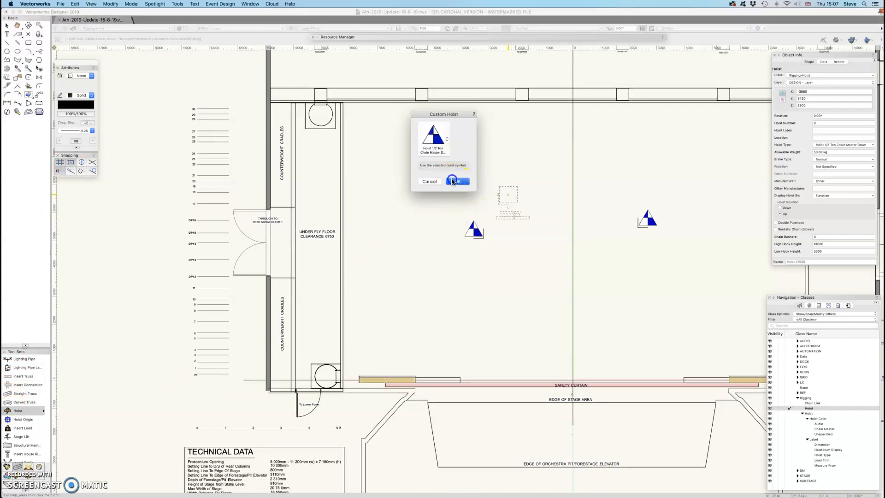
left_click(452, 182)
scroll(518, 222, "up", 2)
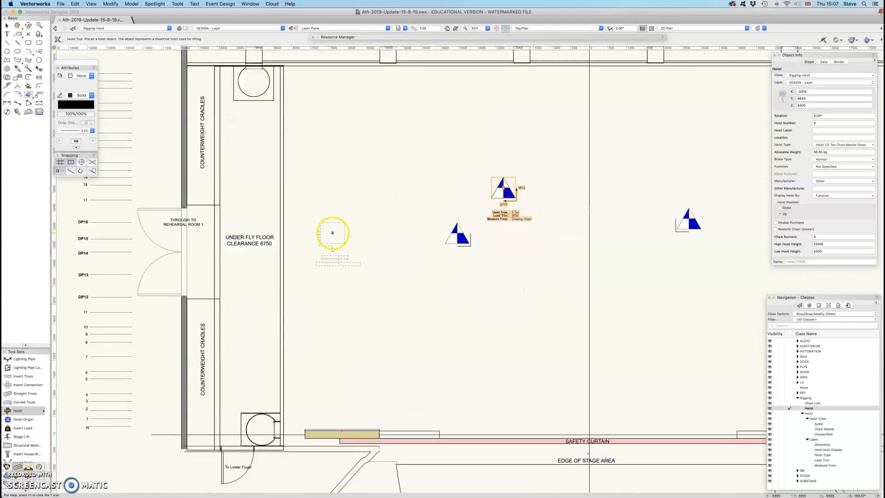
Step: Delete the two older hoists that were placed before the layer scale change
key("x")
left_click(450, 239)
left_click_drag(451, 239, 682, 226)
key("Delete")
Step: Delete the remaining labelled hoist from the stage plan
scroll(519, 198, "up", 3)
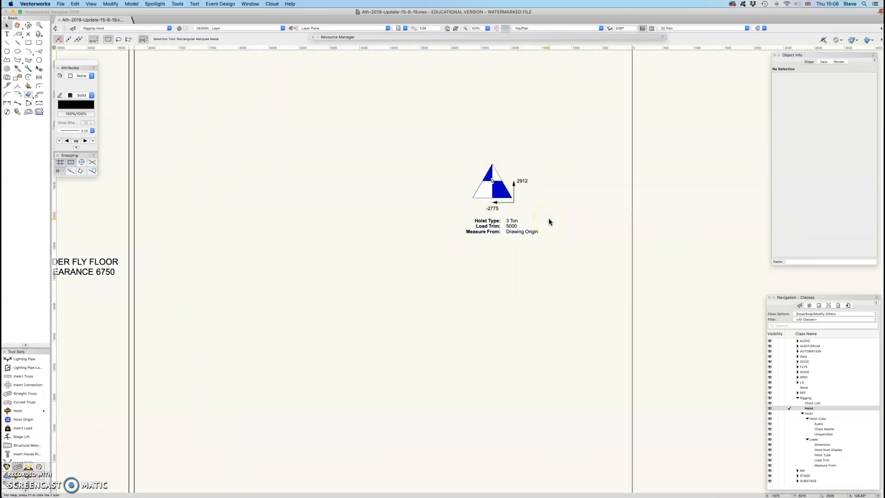
scroll(548, 222, "down", 1)
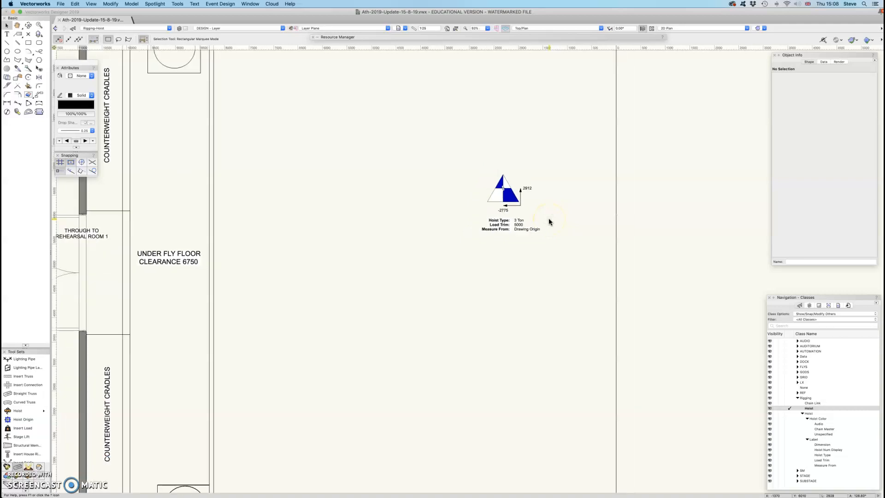
left_click_drag(459, 160, 551, 276)
key("Delete")
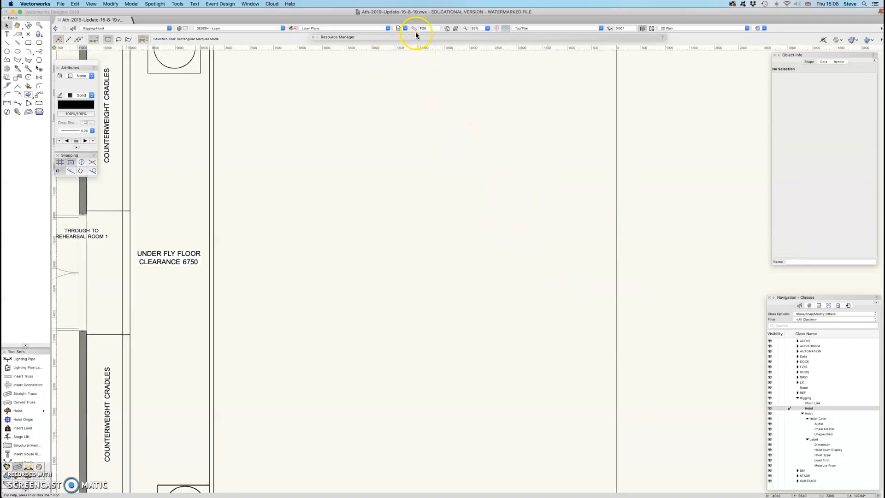
Step: Set the scale of all design layers, from DESIGN - Layer down to LX - FOH Catwalks, to 1:1
left_click(179, 28)
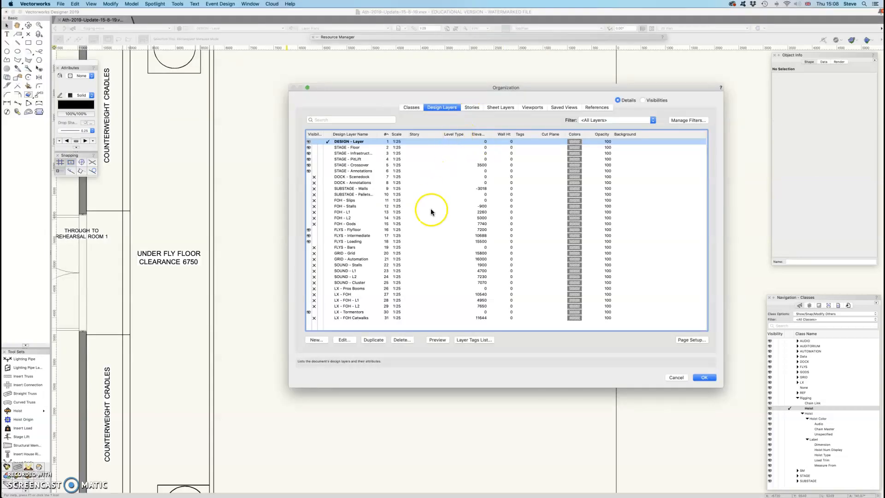
left_click(338, 318, "shift")
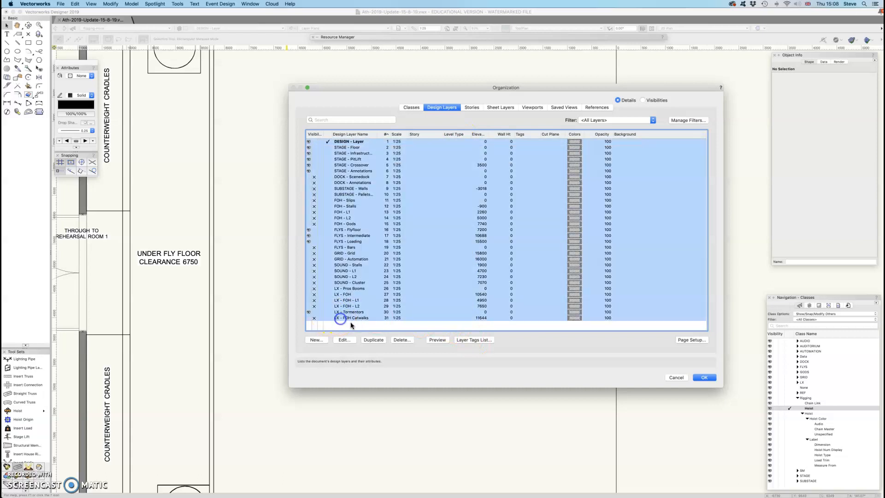
left_click(344, 340)
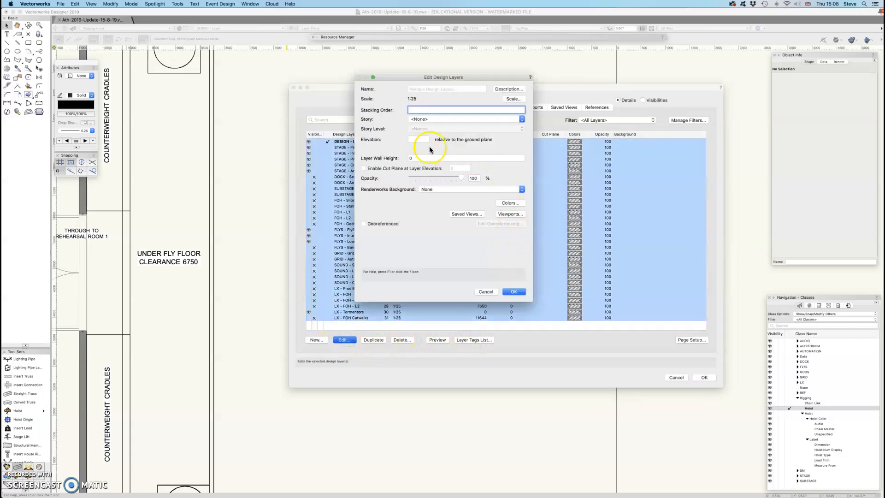
left_click(511, 101)
left_click(459, 118)
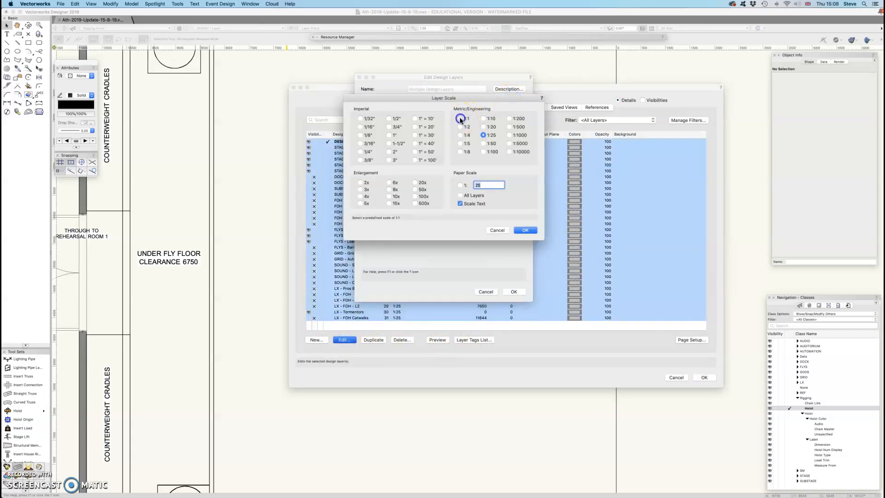
left_click(529, 230)
left_click(515, 291)
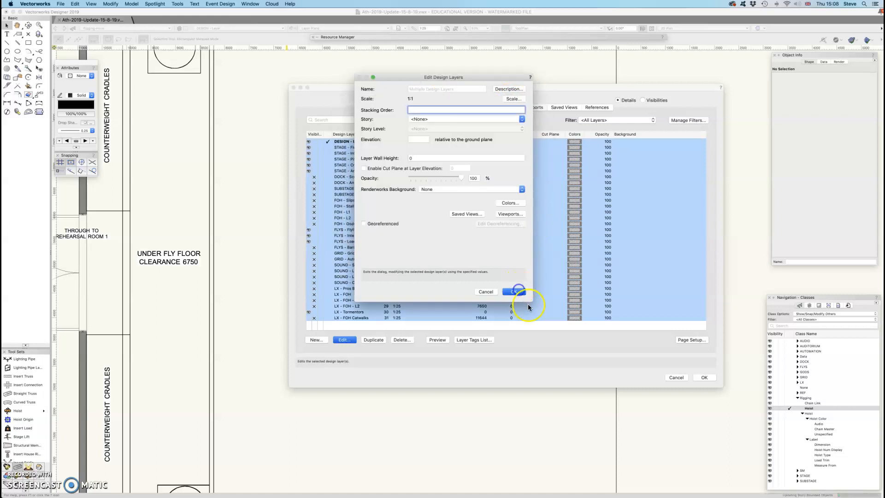
left_click(704, 377)
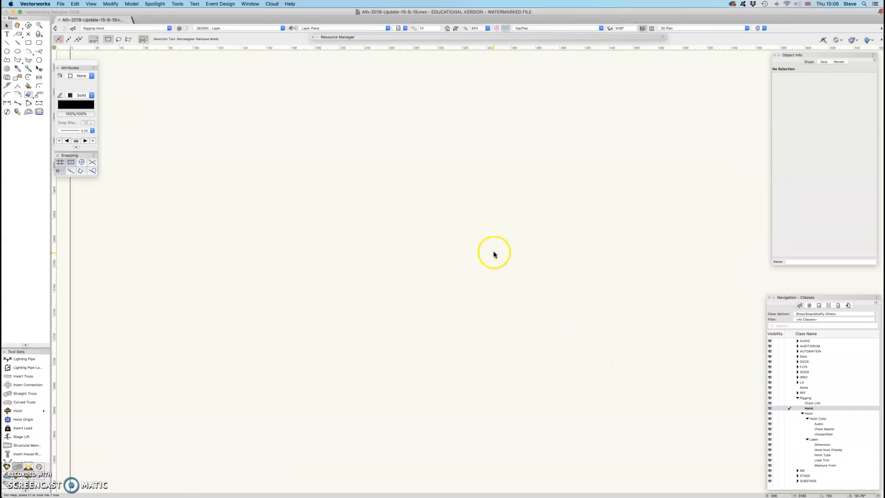
Step: Place a Hoist 1/2 Ton Chain Master Down left of the centre line at about X -2780, Y 6280
scroll(495, 253, "down", 3)
scroll(495, 253, "up", 3)
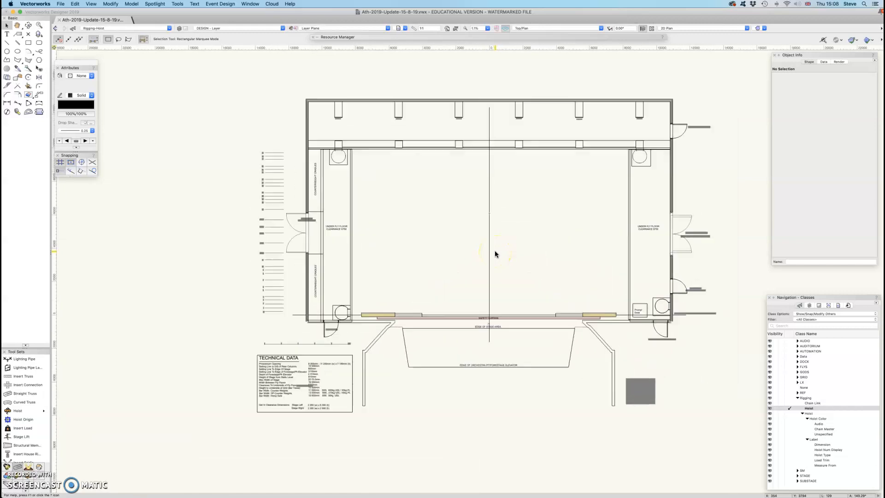
left_click(18, 410)
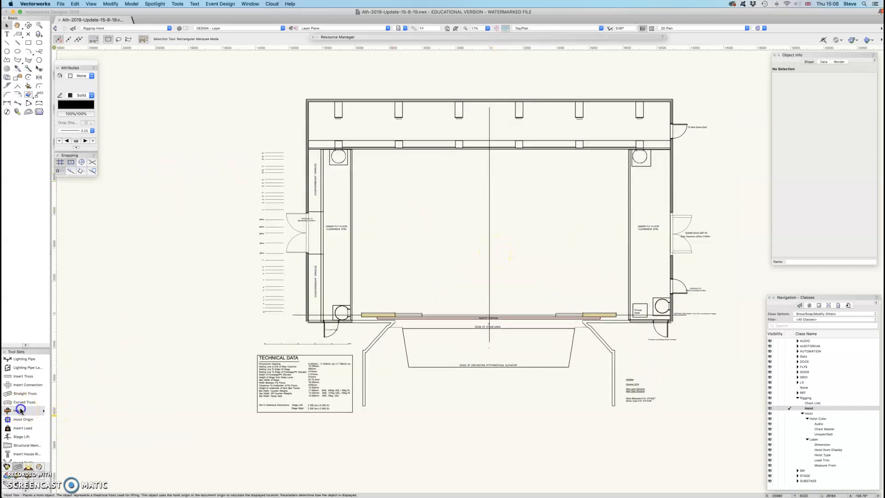
left_click(456, 182)
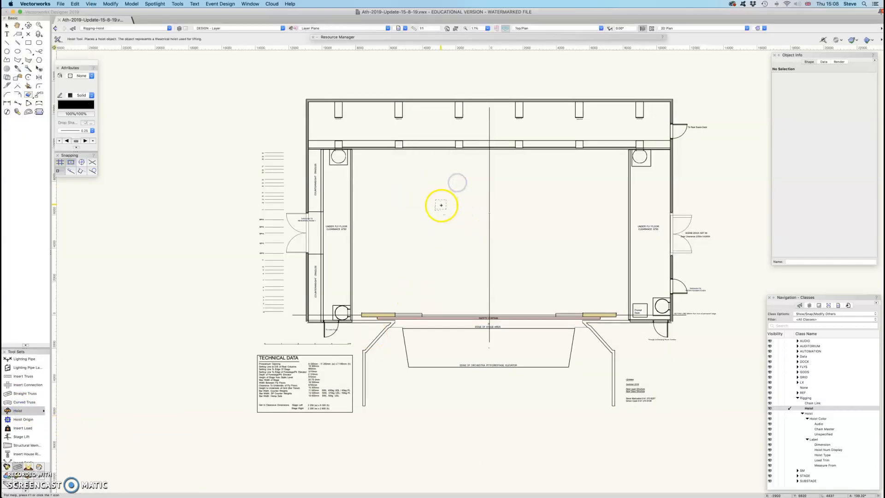
left_click(443, 210)
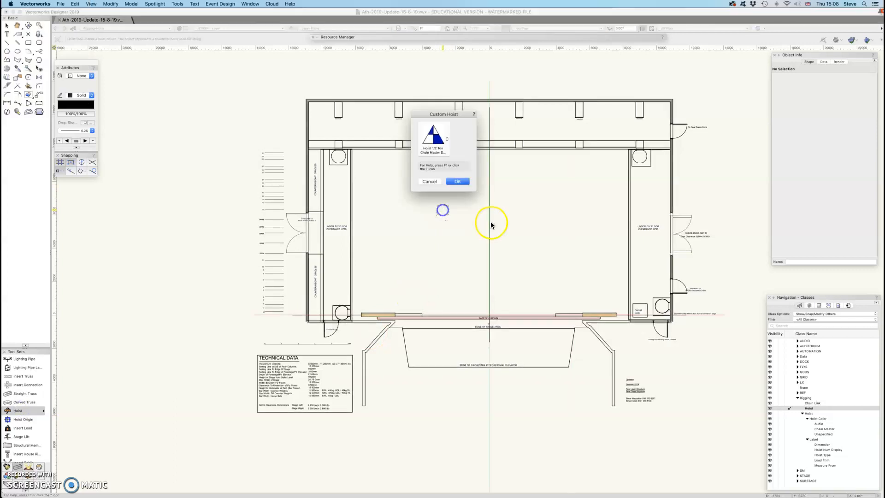
left_click(459, 181)
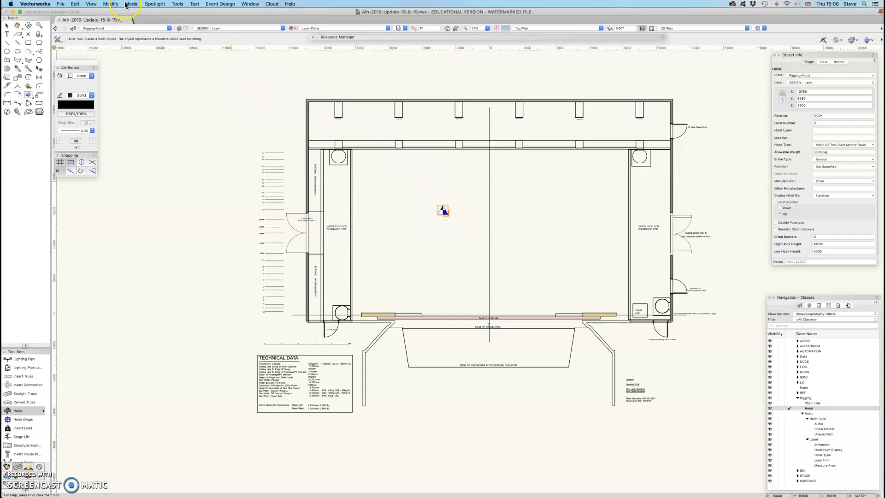
Step: Set the font sizes of the hoist number/label display and the hoist dimension display to 300
left_click(154, 4)
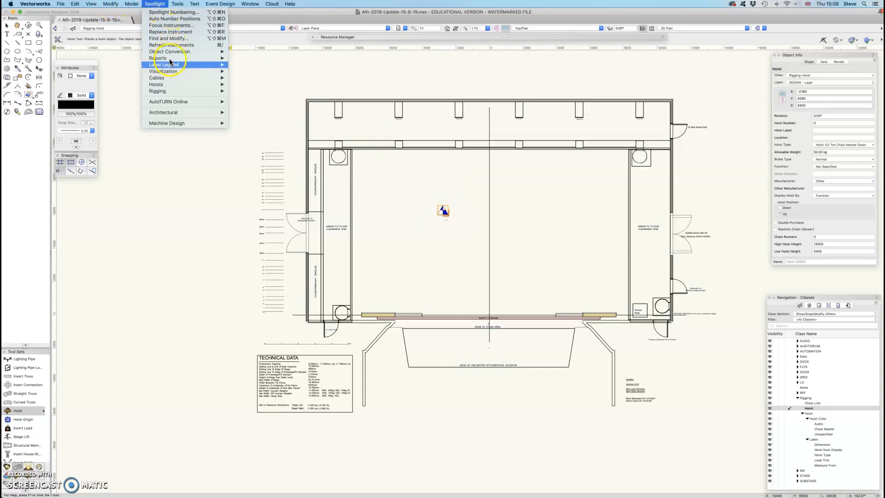
mouse_move(172, 83)
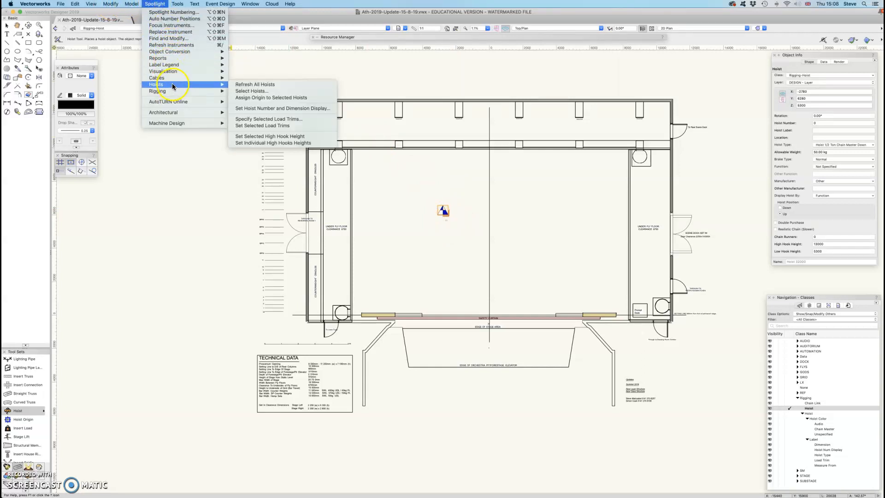
left_click(270, 108)
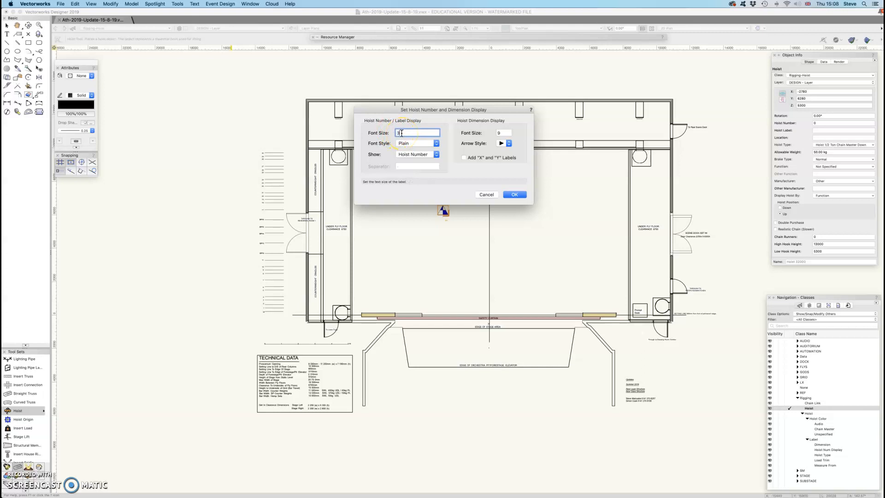
left_click(500, 132)
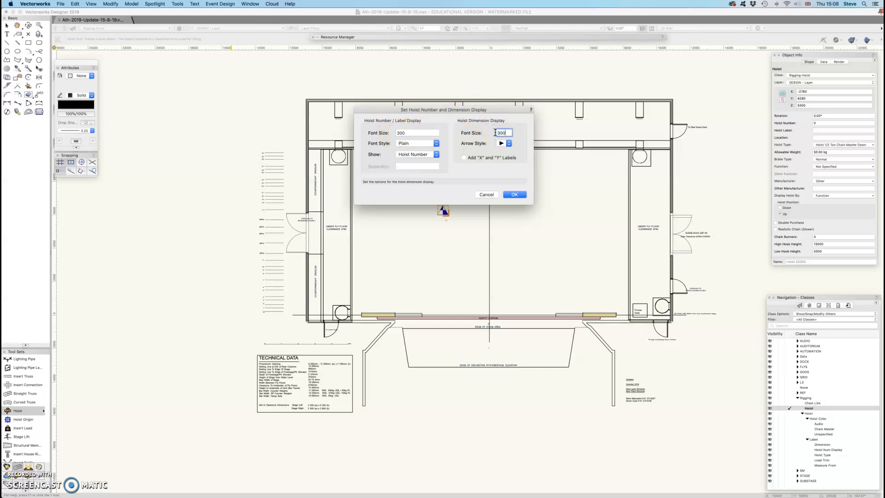
left_click(514, 194)
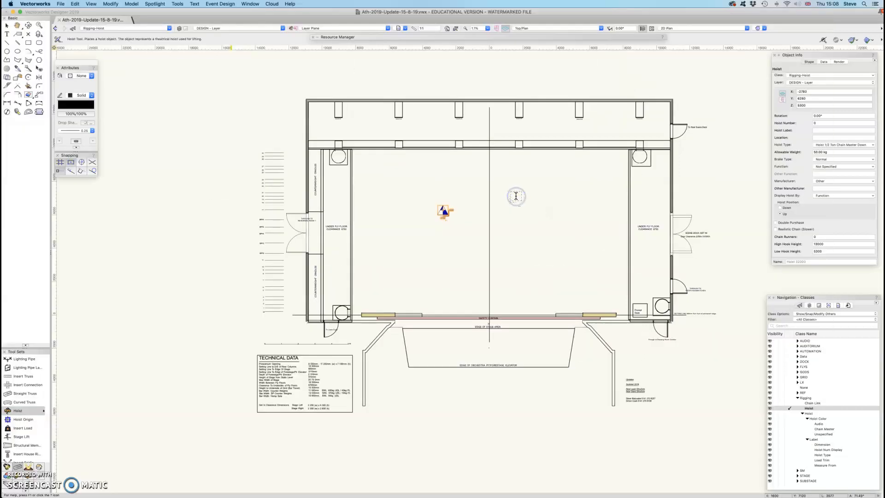
scroll(453, 219, "up", 5)
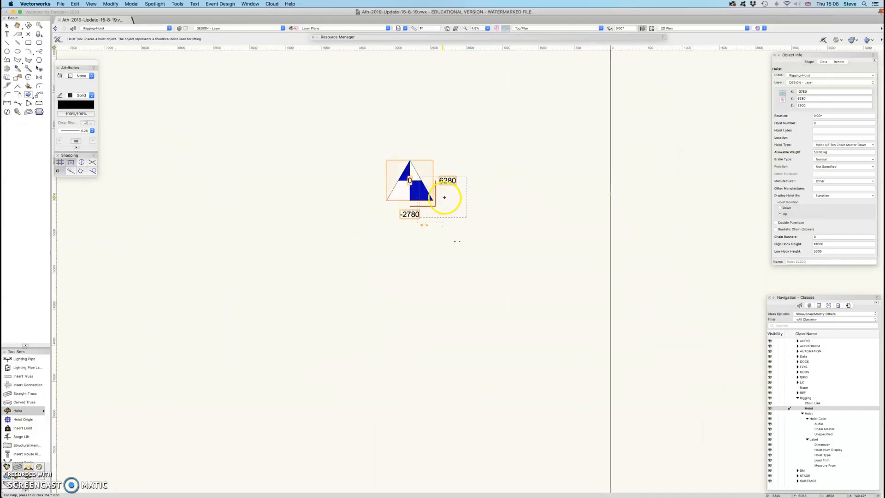
left_click(7, 25)
scroll(433, 231, "down", 3)
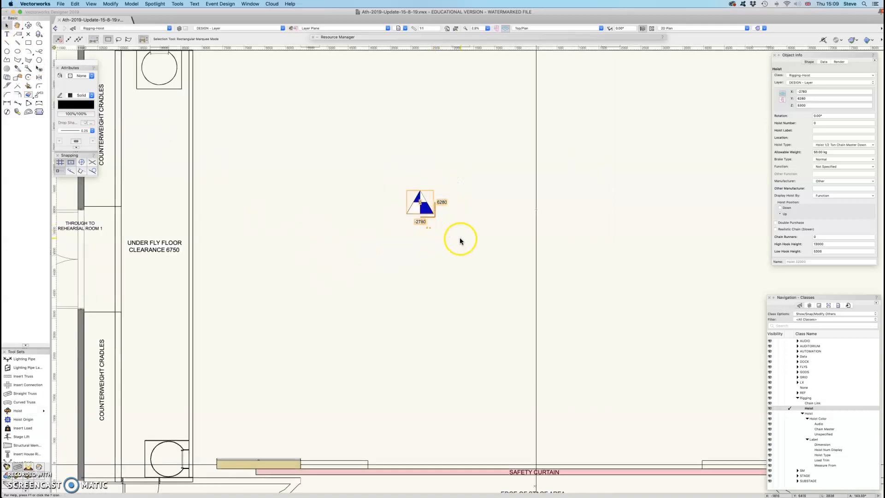
scroll(460, 238, "down", 2)
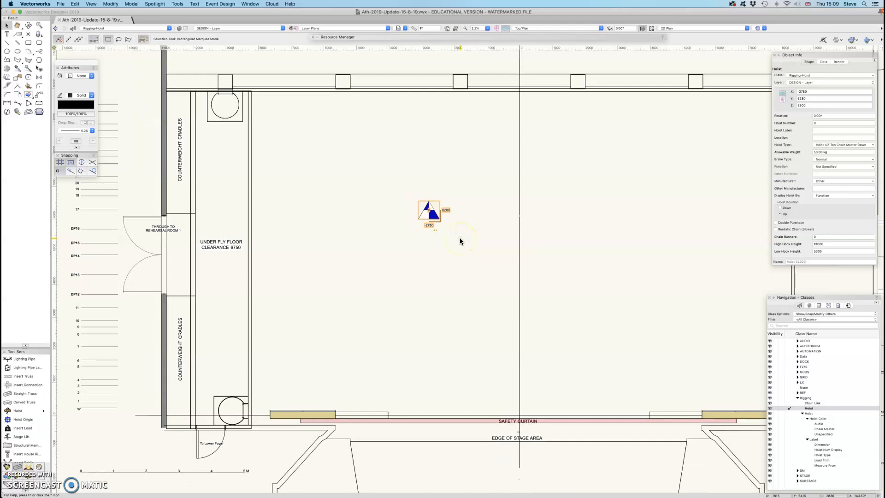
Step: Insert a hoist origin at the drawing origin on the centre line, by the safety curtain
left_click(15, 419)
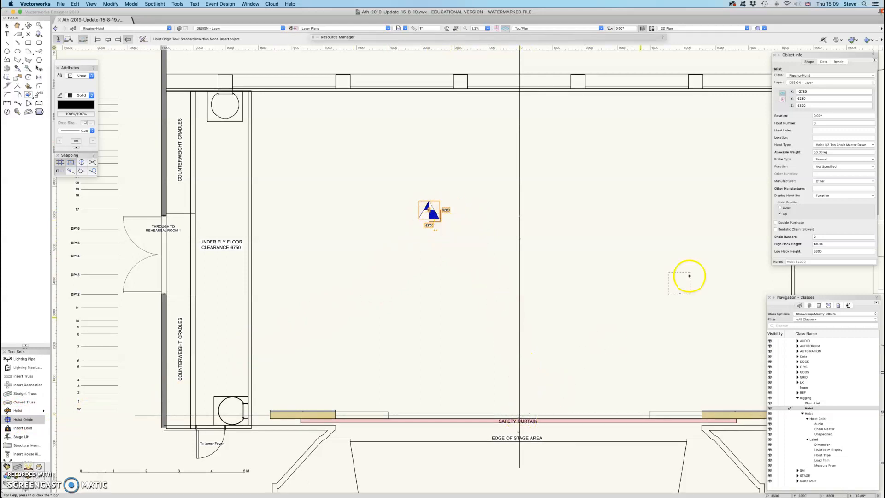
scroll(812, 230, "down", 10)
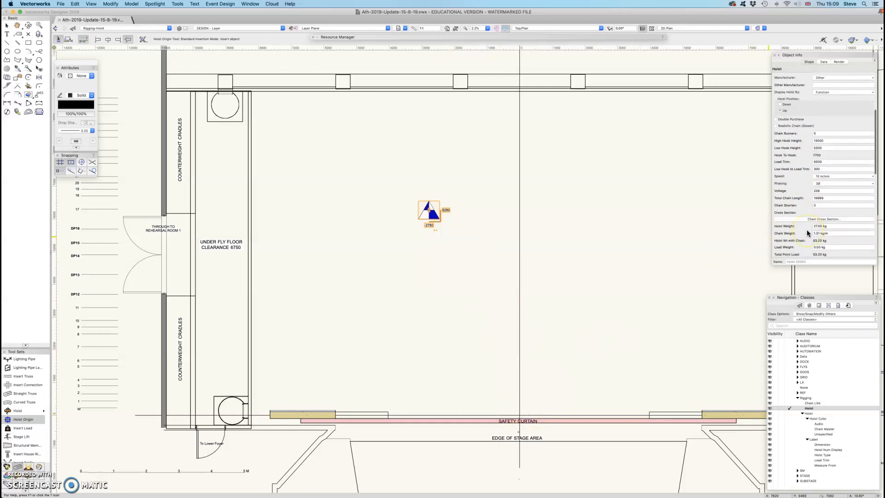
scroll(807, 233, "down", 6)
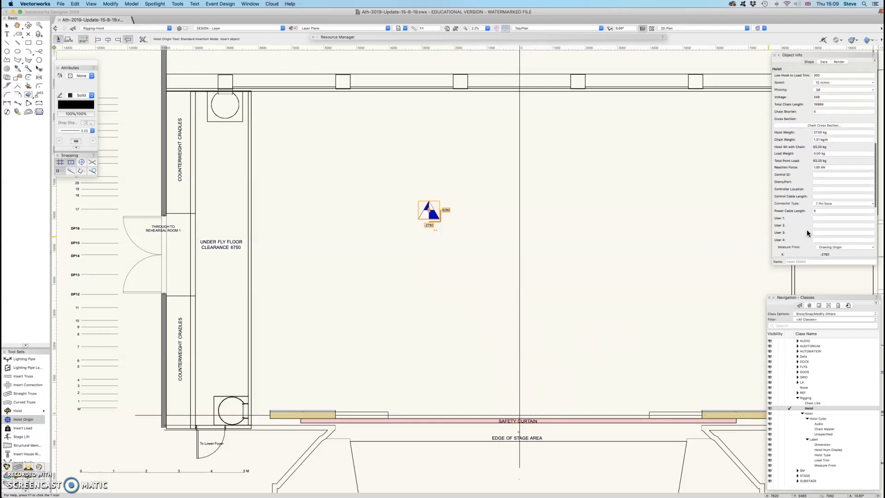
left_click(781, 225)
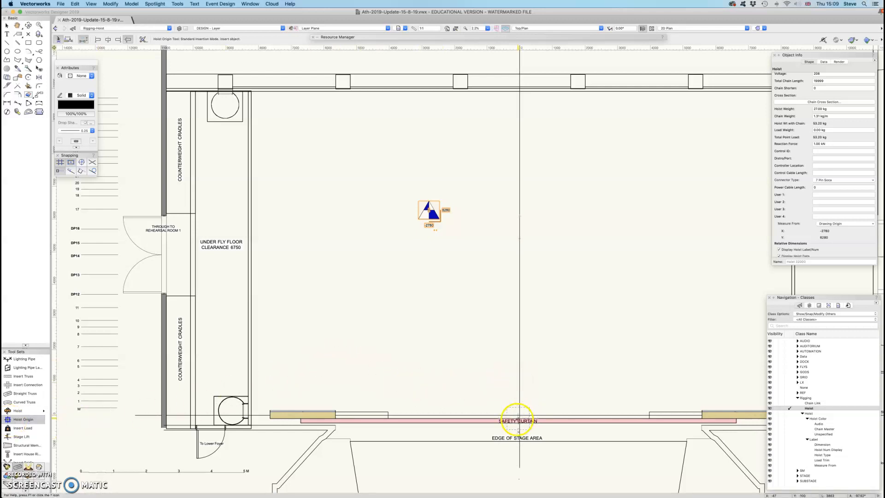
left_click(519, 414)
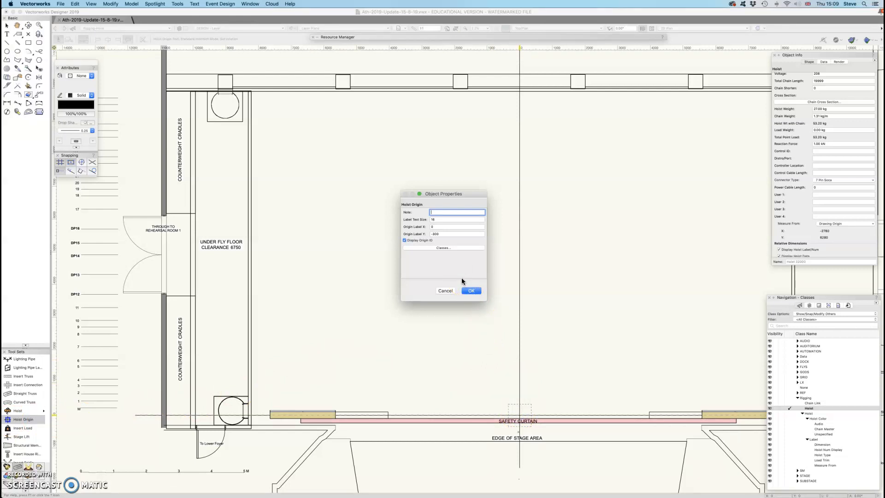
key("Return")
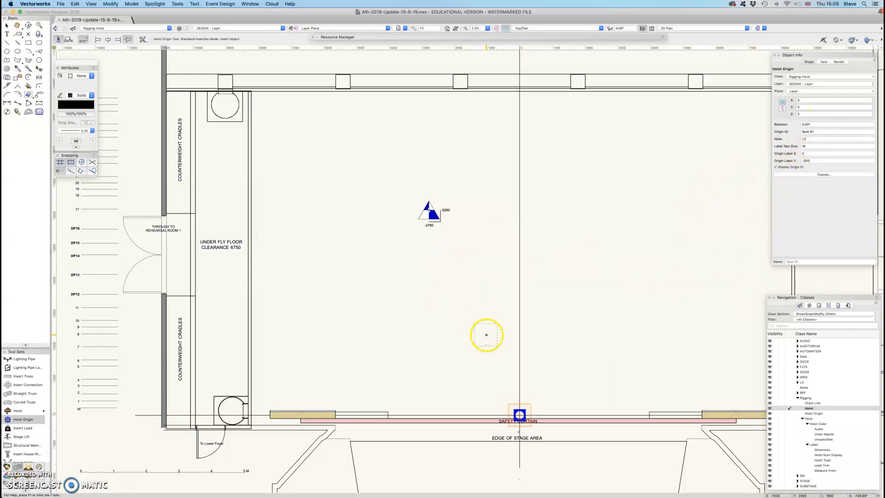
Step: Have the existing hoist measured from the Spot #1 hoist origin
left_click(7, 24)
left_click(429, 210)
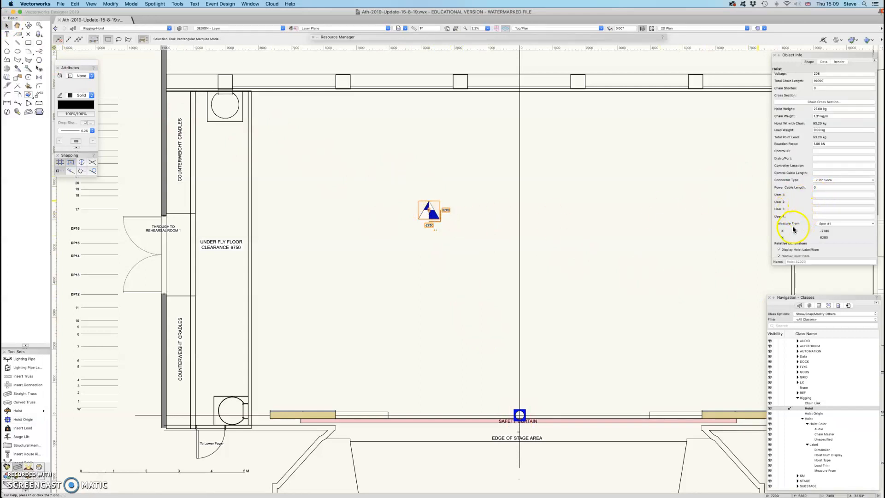
left_click(829, 225)
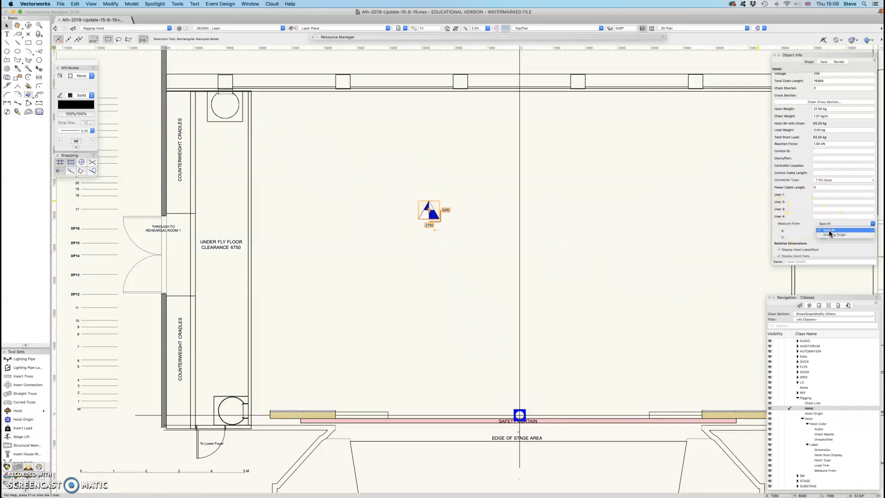
left_click(829, 231)
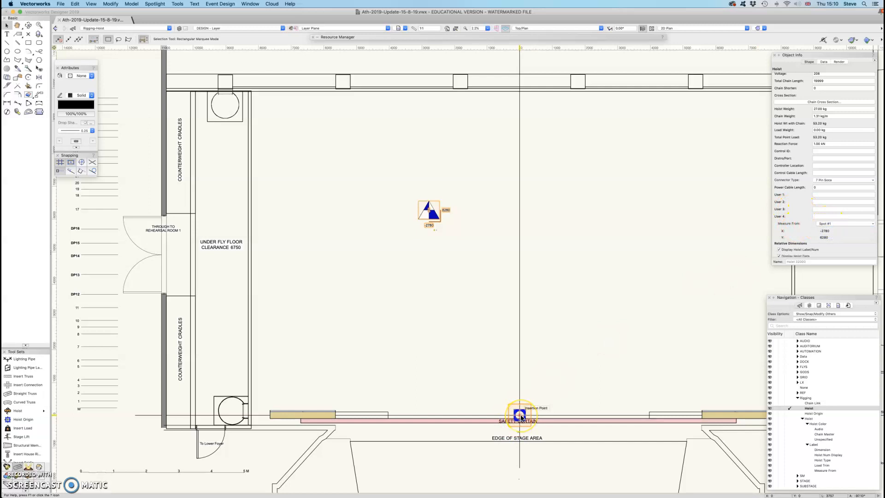
Step: Try moving the hoist origin to about X 3000, Y 4500, and delete it after comparing the hoist's measurements
left_click_drag(521, 417, 618, 268)
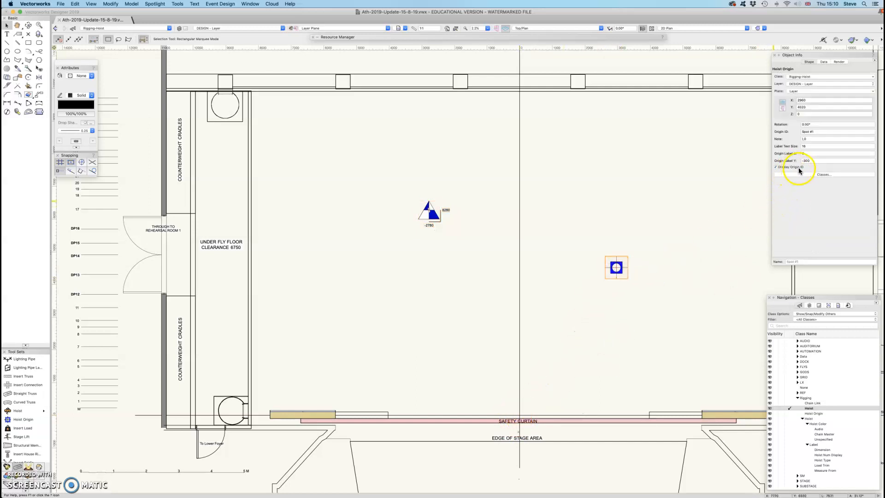
left_click(428, 210)
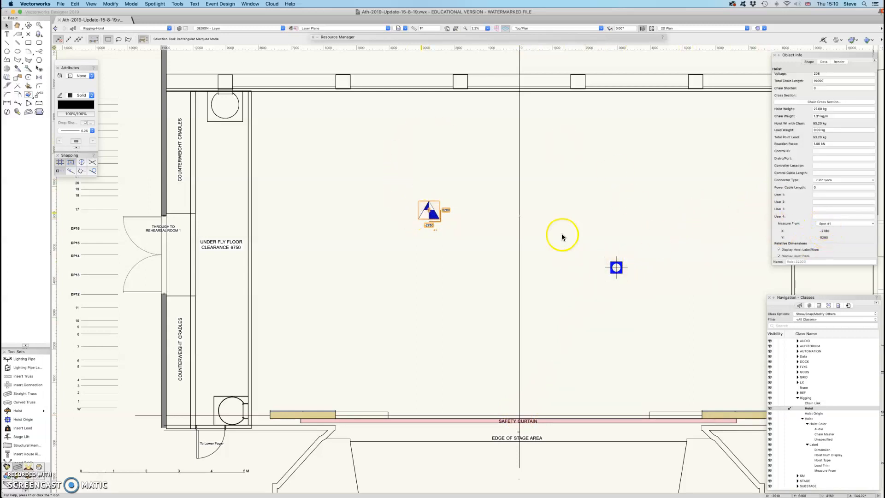
left_click(616, 268)
key("Delete")
left_click(424, 210)
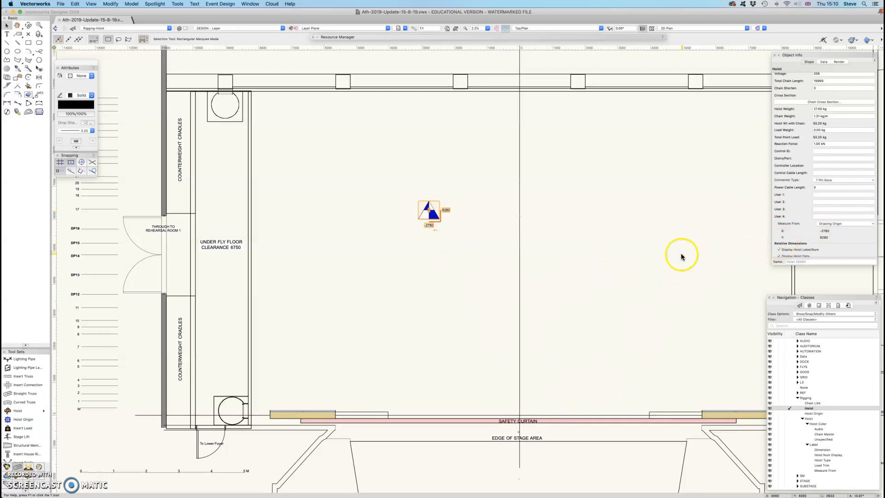
Step: Place a second Hoist 1/2 Ton Chain Master Down right of the centre line, almost level with the first
left_click(440, 252)
scroll(438, 249, "up", 1)
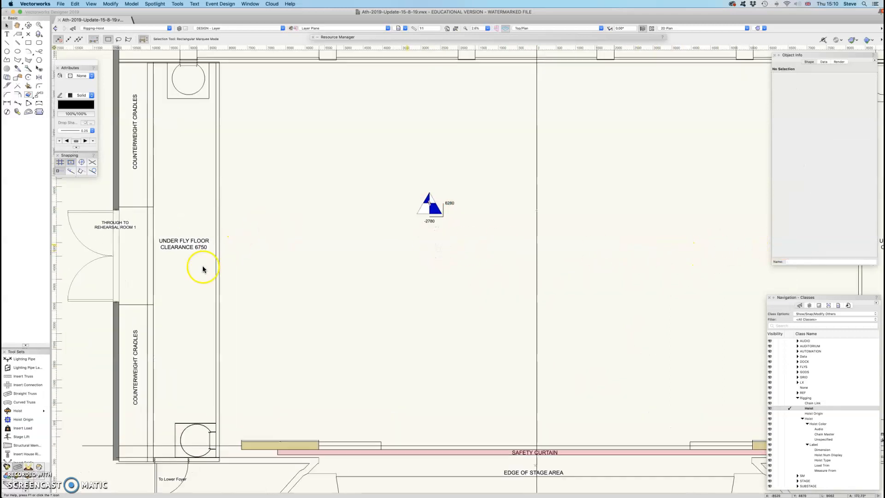
left_click(9, 410)
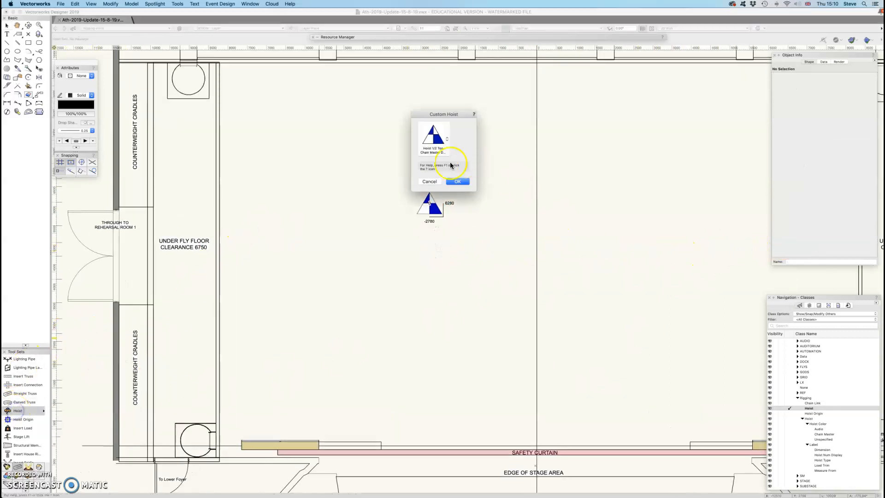
left_click(456, 182)
left_click(595, 199)
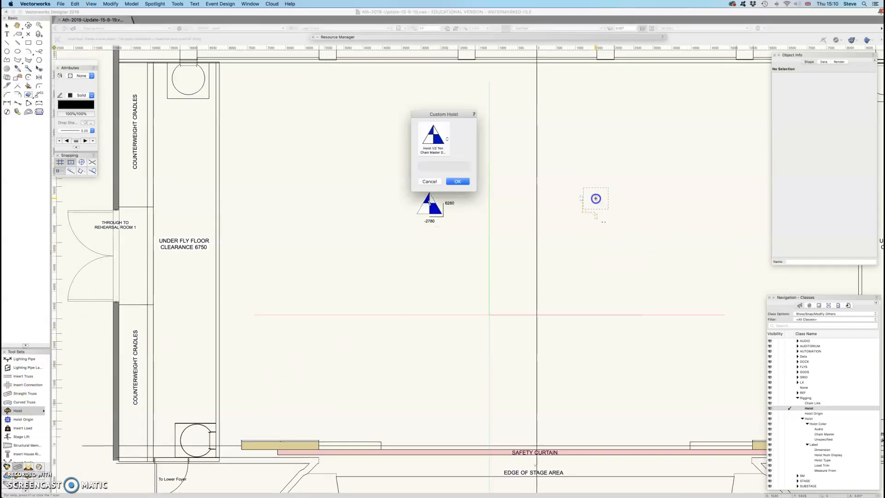
left_click(461, 181)
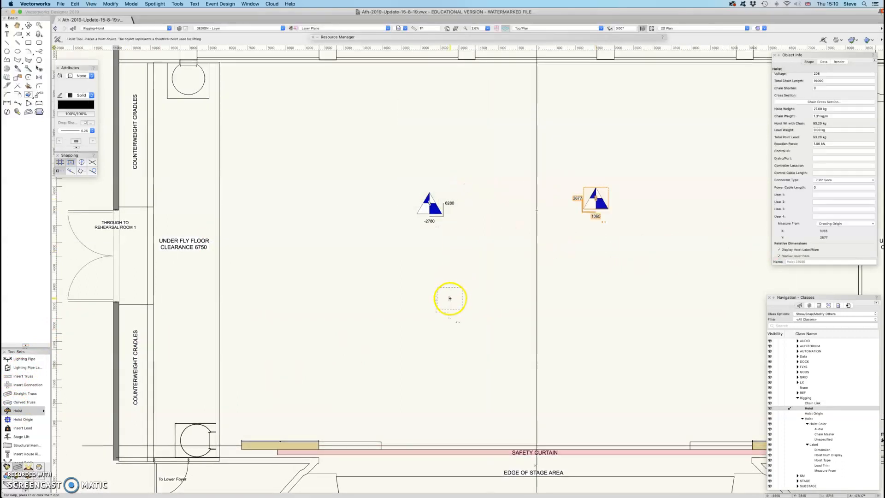
Step: Place two more Hoist 1/2 Ton Chain Master Down below the first pair, at about X -2470, Y 3815 and X 1665, Y 3595
left_click(441, 298)
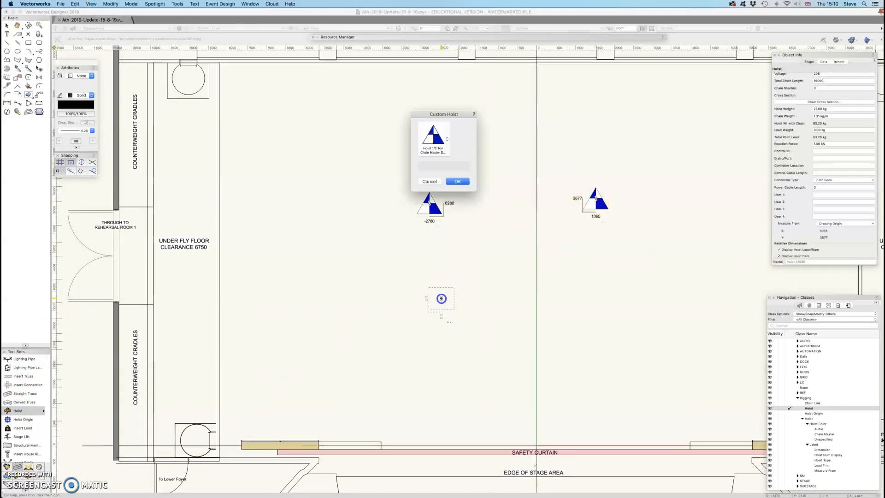
left_click(458, 182)
left_click(598, 305)
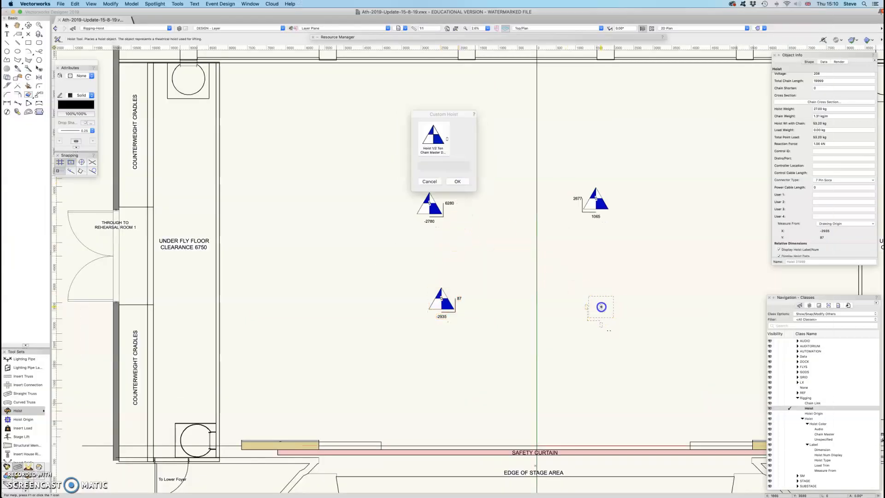
left_click(456, 181)
left_click(523, 334)
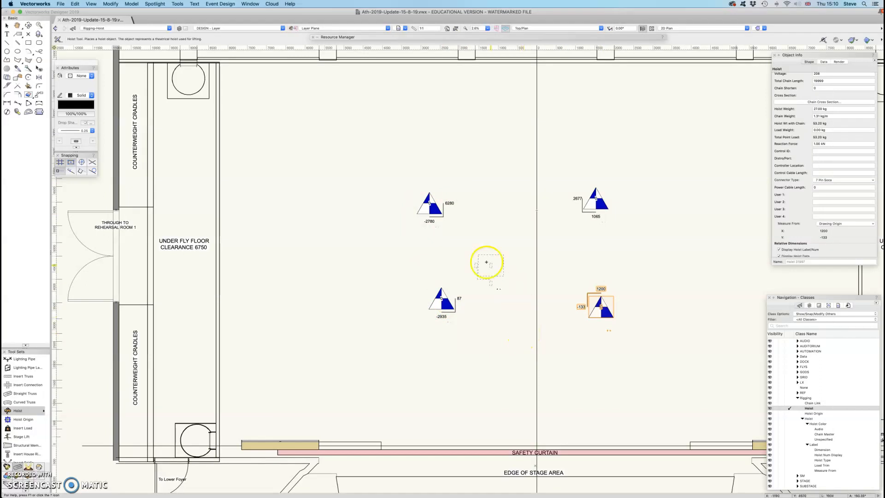
Step: Set the hoist numbers of the two upstage hoists to 1 left of the centre line and 2 right of it
left_click(6, 26)
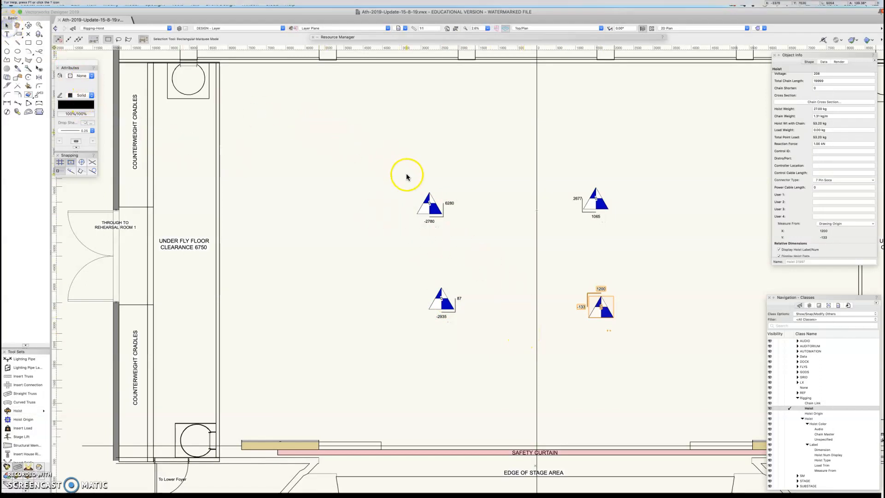
left_click(430, 205)
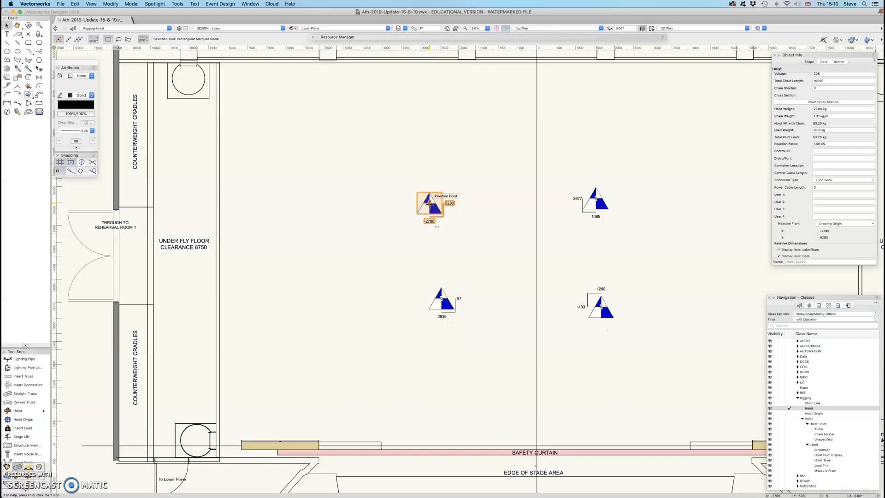
scroll(789, 145, "up", 10)
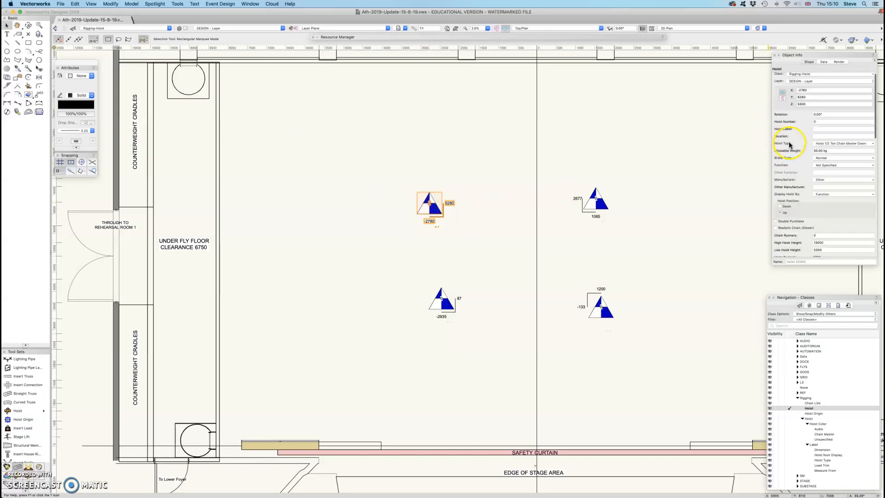
left_click(814, 124)
type("8")
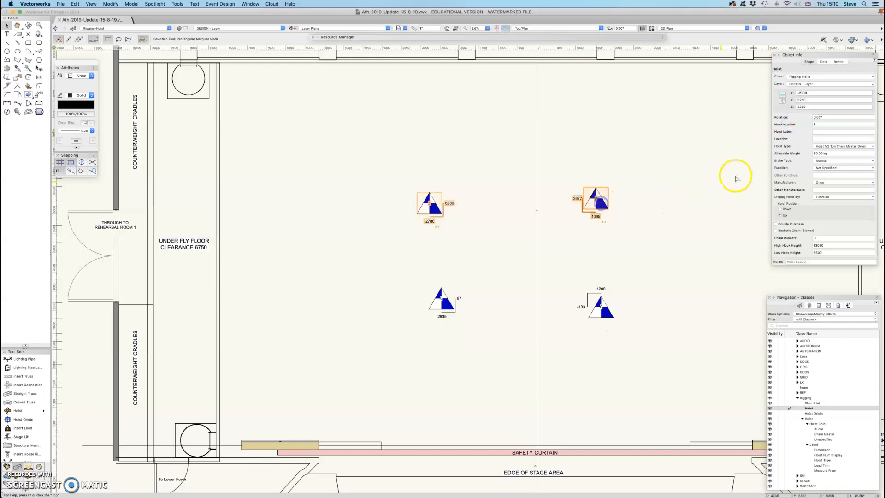
left_click(818, 124)
left_click(617, 196)
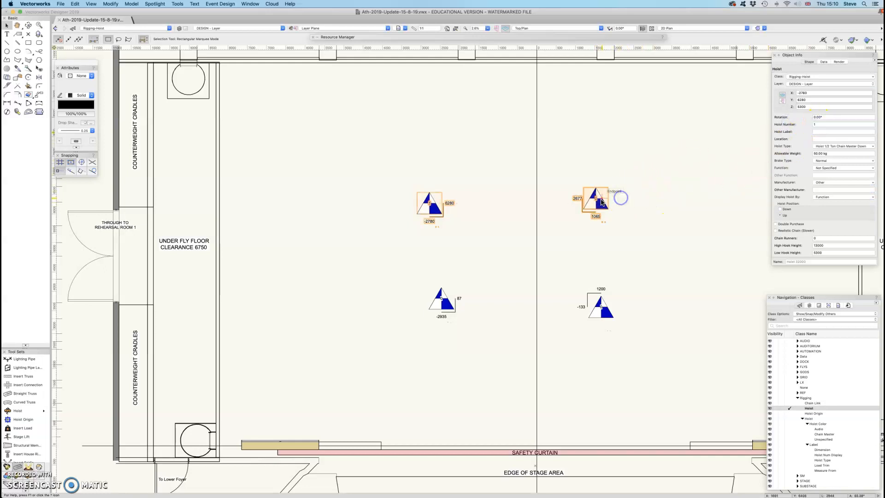
left_click(818, 124)
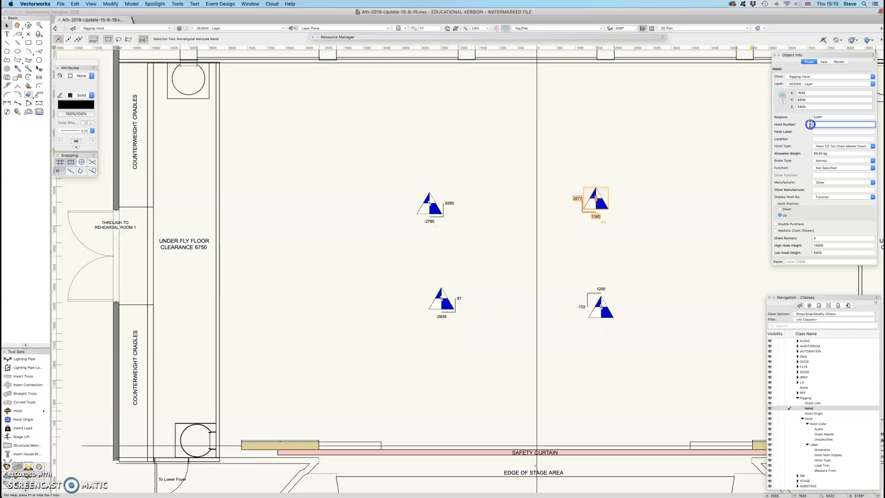
type("2")
key("Return")
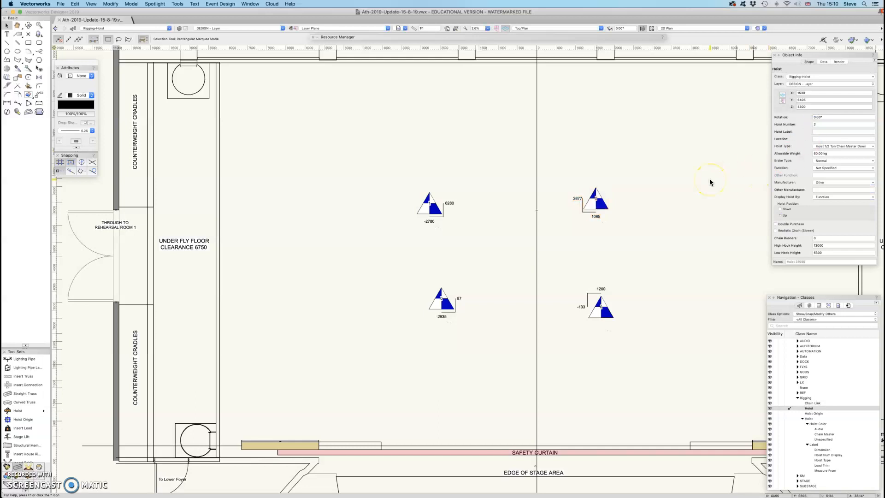
Step: Set the hoist numbers of the two hoists nearer the safety curtain to 3 left of the centre line and 4 right of it
left_click(440, 299)
left_click(815, 125)
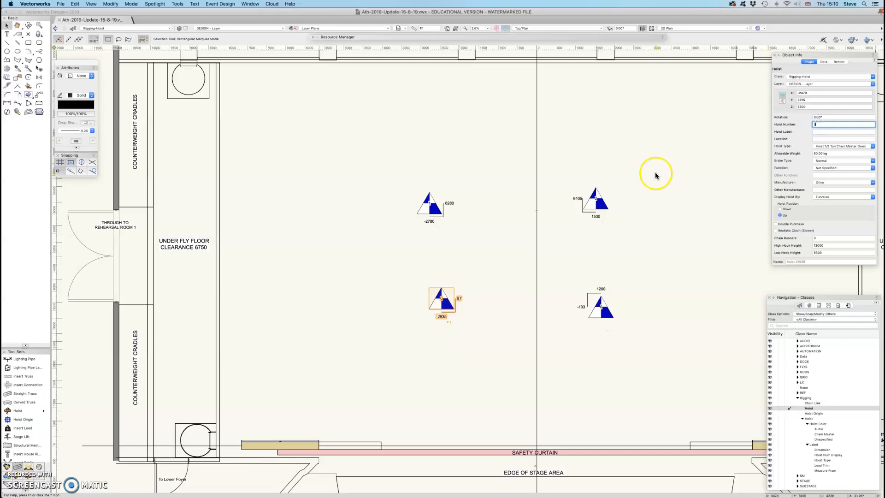
key("Return")
left_click(599, 302)
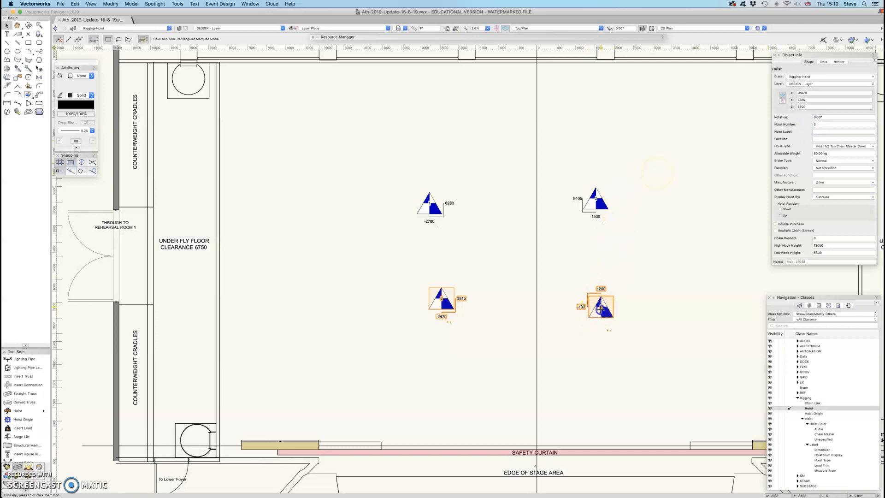
left_click(819, 123)
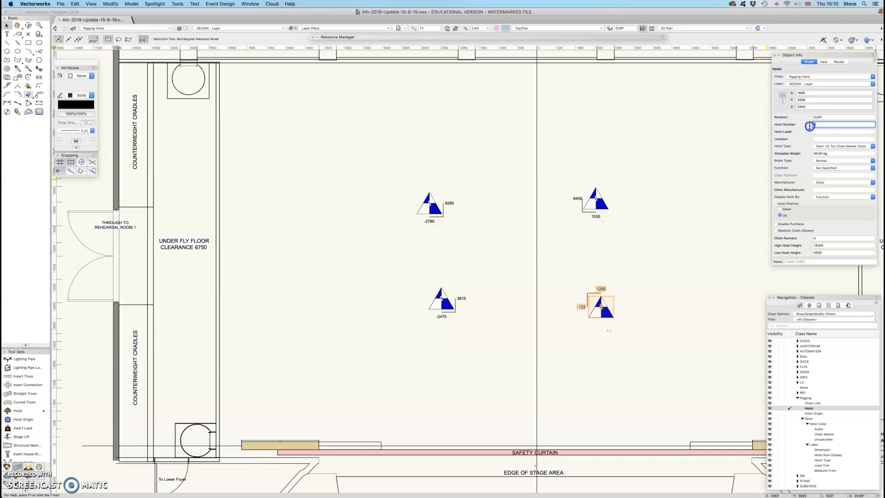
key("Return")
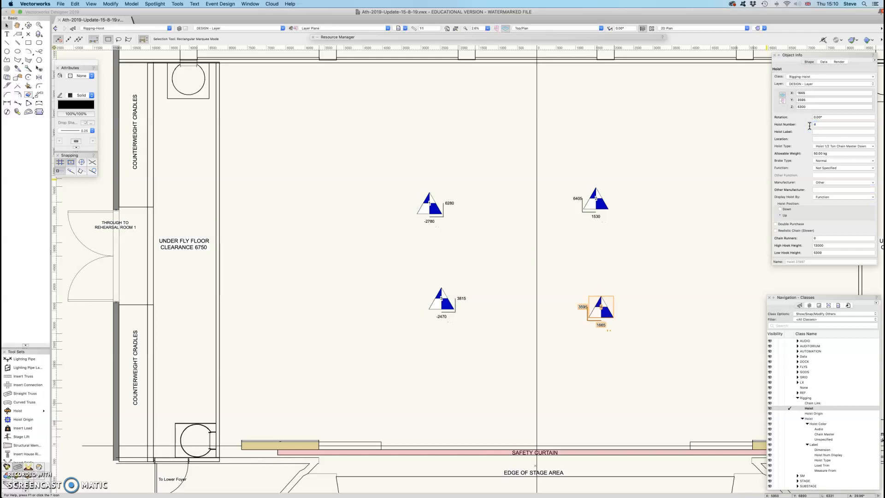
left_click(567, 246)
left_click(561, 238)
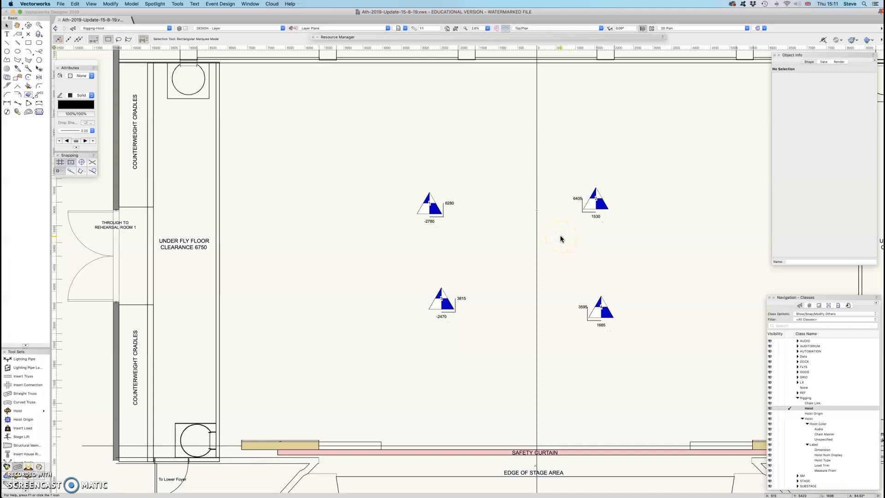
Step: Create a Hoist Worksheet report with only the Hoist Number and Hoist Label fields, leaving out Location and Hoist Type
left_click(158, 4)
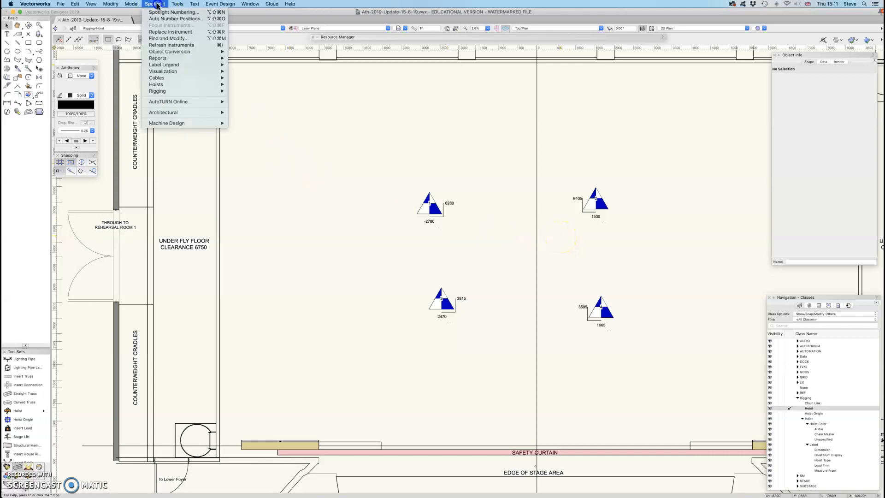
left_click(176, 65)
mouse_move(177, 86)
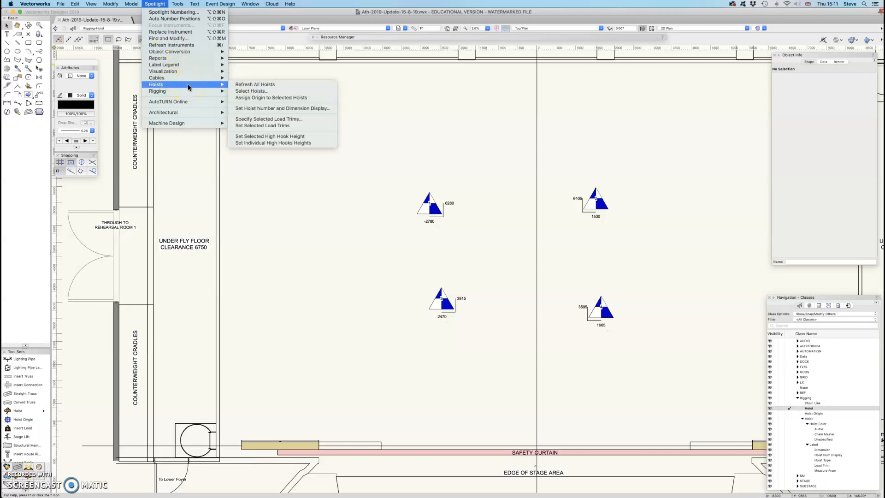
left_click(194, 58)
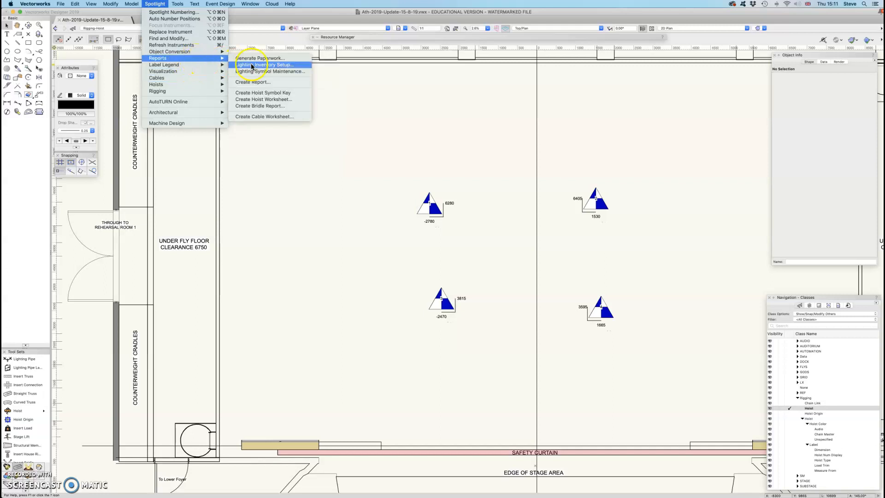
left_click(258, 99)
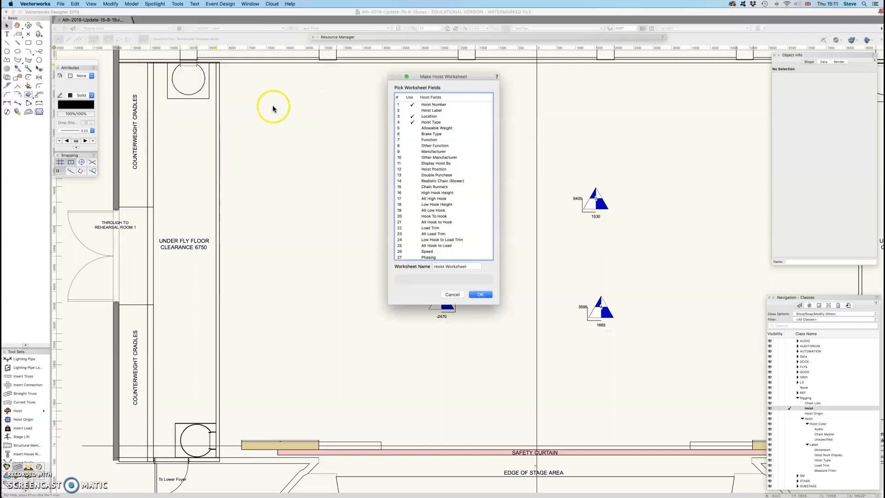
left_click(412, 117)
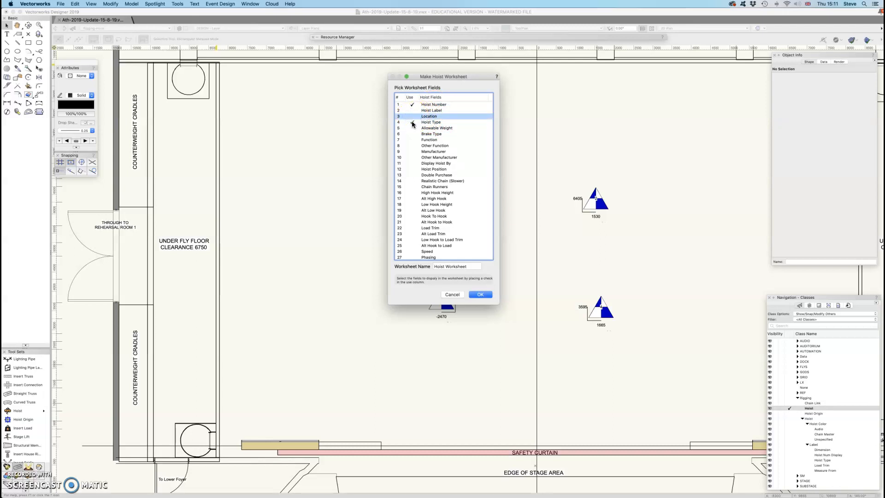
left_click(411, 121)
scroll(411, 139, "down", 5)
scroll(411, 139, "down", 7)
scroll(425, 198, "up", 11)
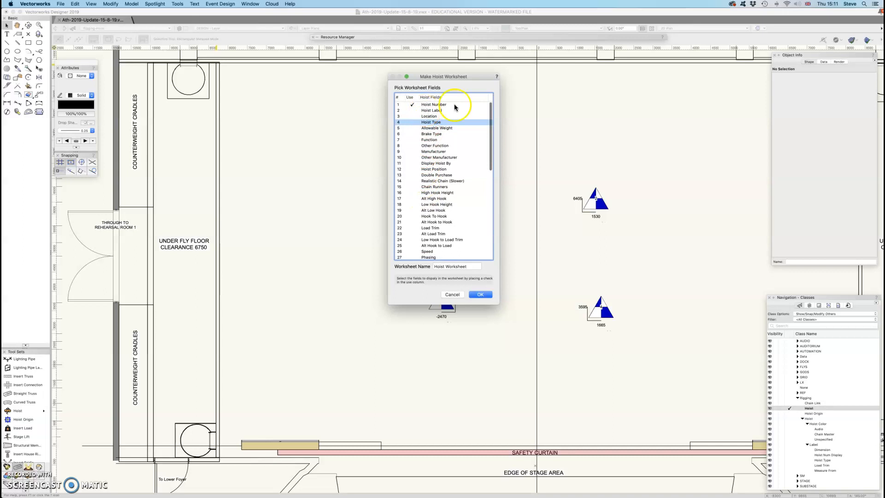
left_click(412, 110)
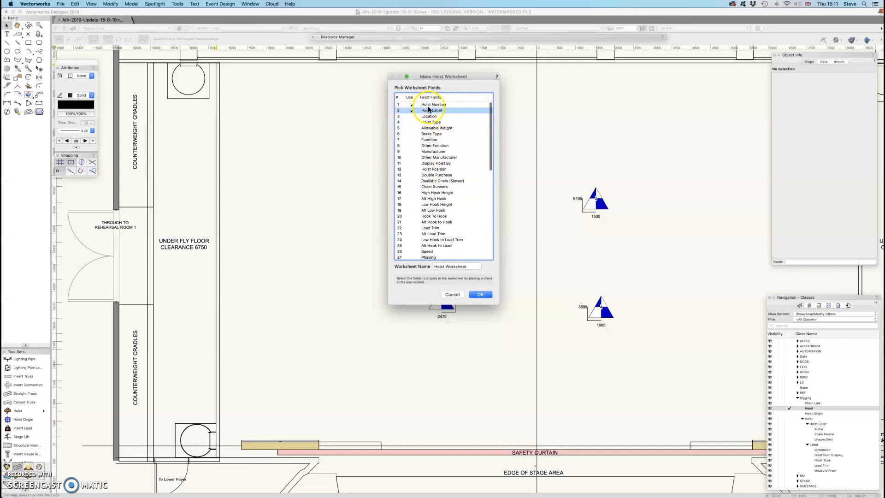
left_click(483, 294)
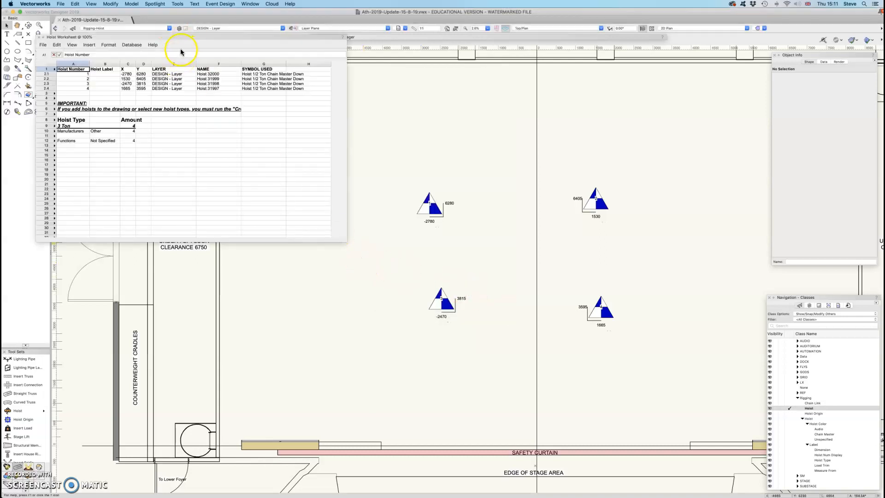
Step: Move the worksheet window further over the drawing and delete the worksheet's LAYER column
left_click_drag(193, 39, 404, 118)
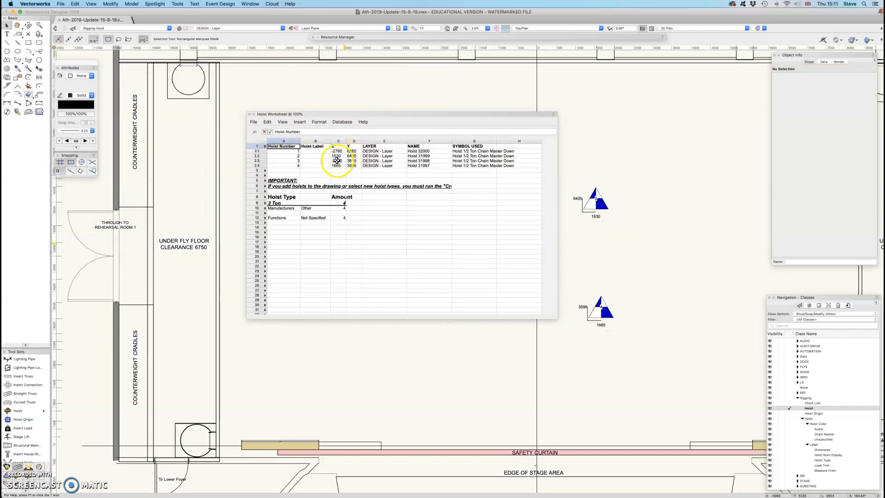
left_click(384, 146)
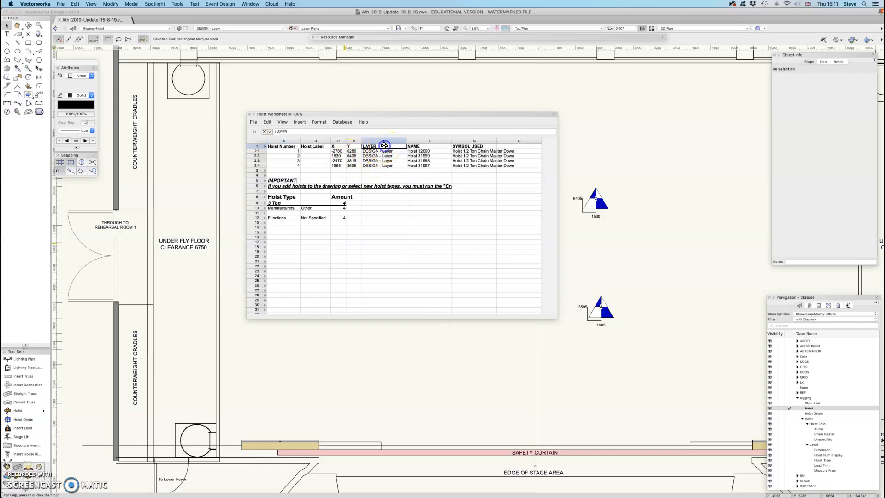
right_click(385, 147)
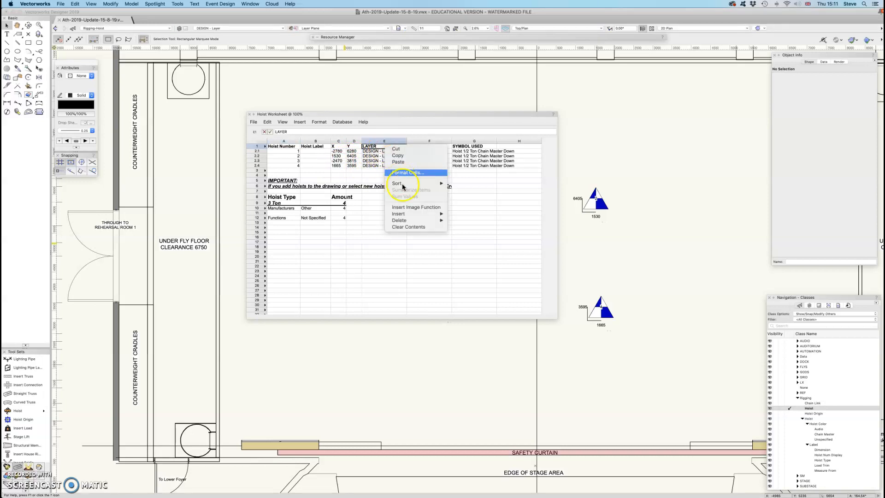
mouse_move(415, 221)
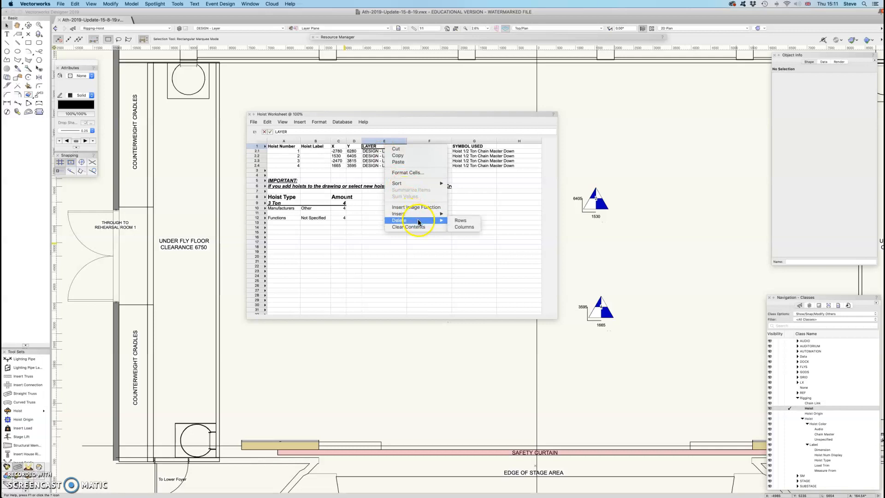
left_click(464, 227)
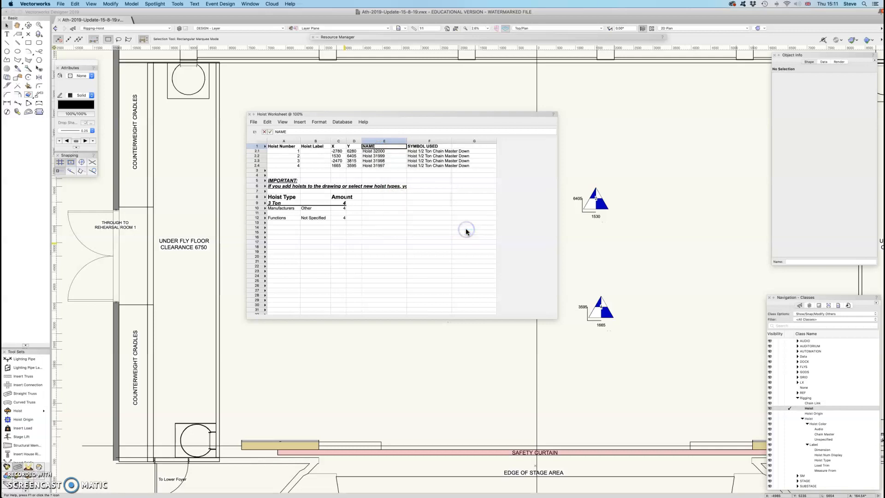
Step: Examine the hoist numbers, X and Y positions, names and symbols listed in the worksheet's header and hoist rows
left_click(417, 151)
left_click(380, 154)
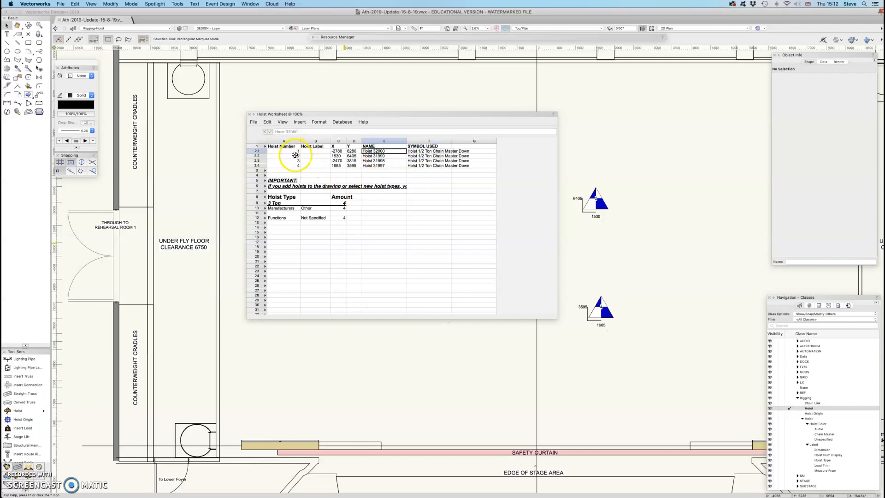
left_click_drag(279, 147, 465, 168)
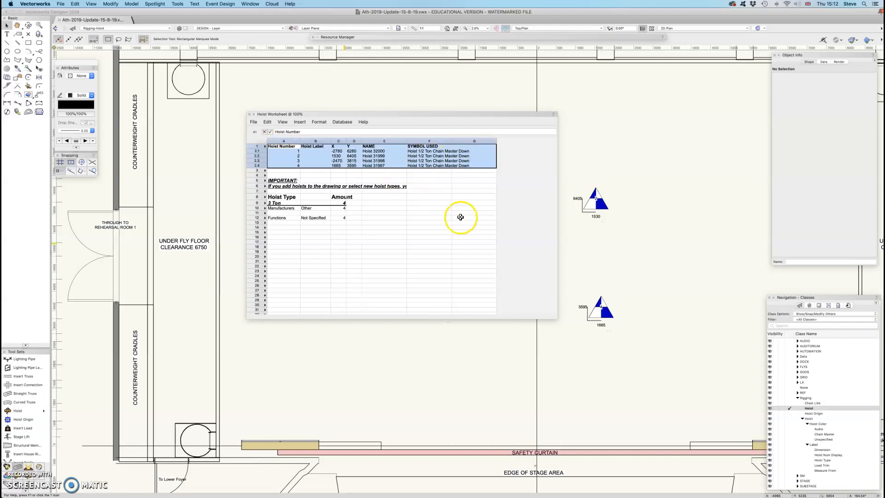
left_click(447, 203)
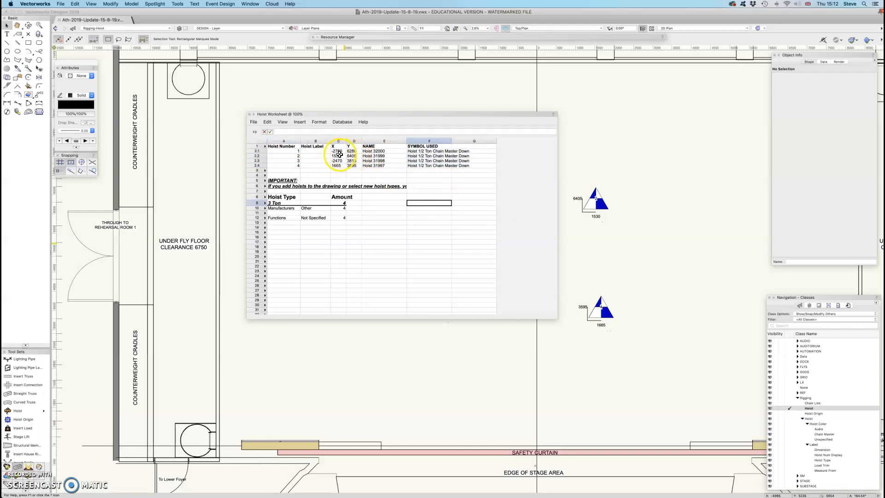